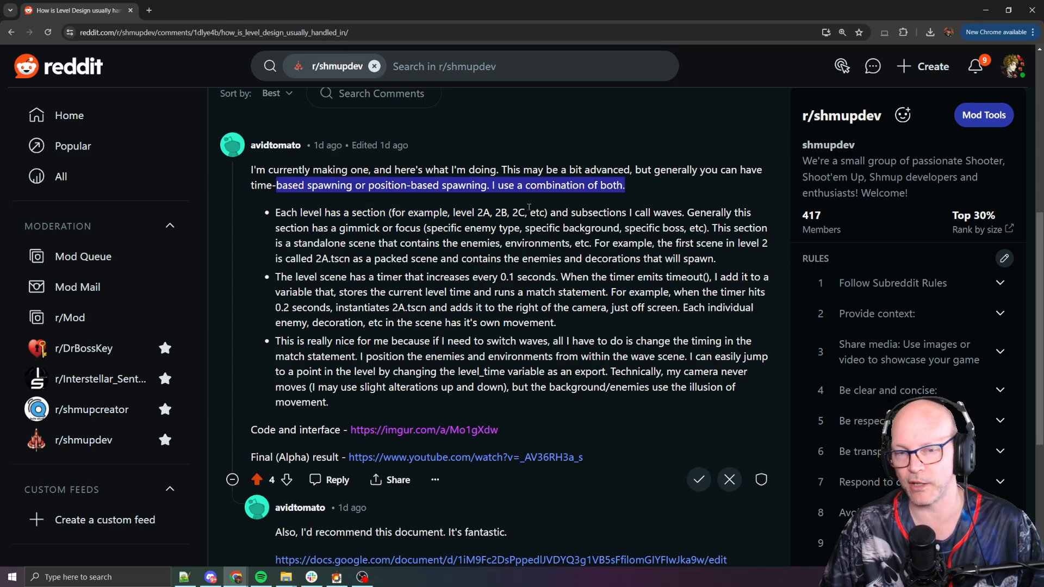
- Read the comment on time-based and position-based spawning, following its points on level sections, the level timer and switching waves
click(416, 254)
scroll(494, 222, down, 5)
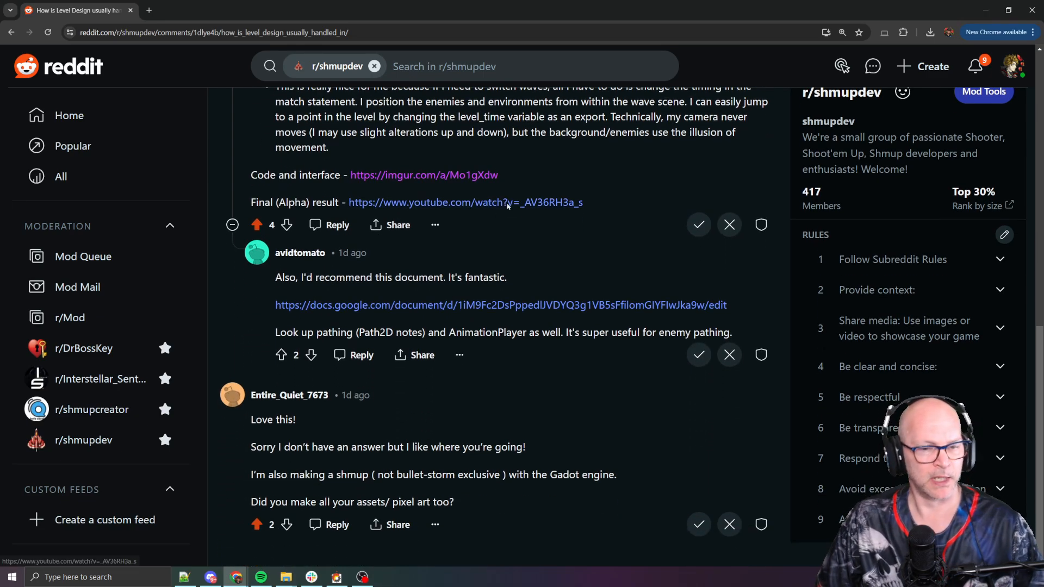
scroll(506, 135, up, 4)
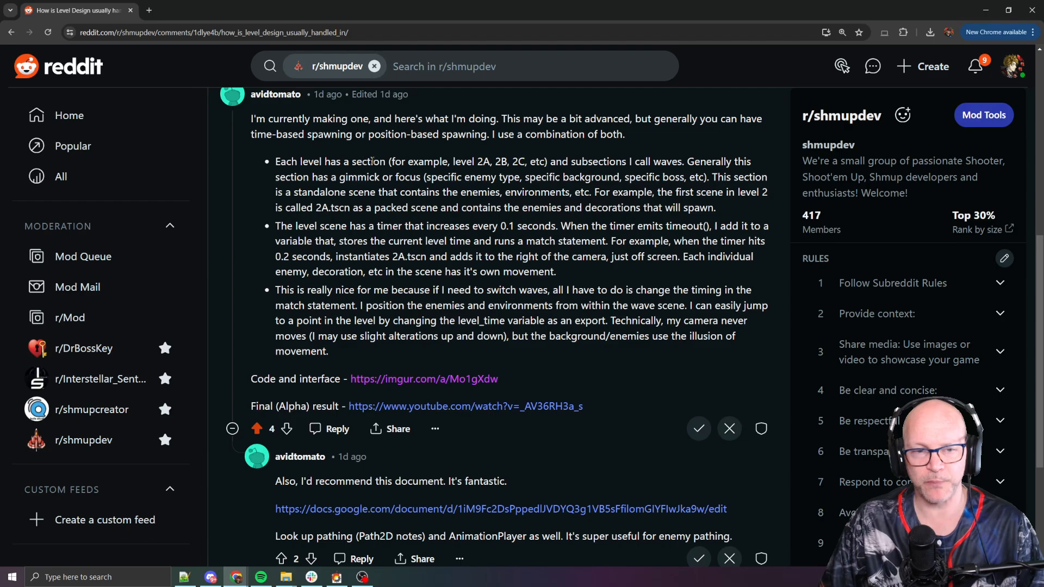
drag(337, 162, 536, 177)
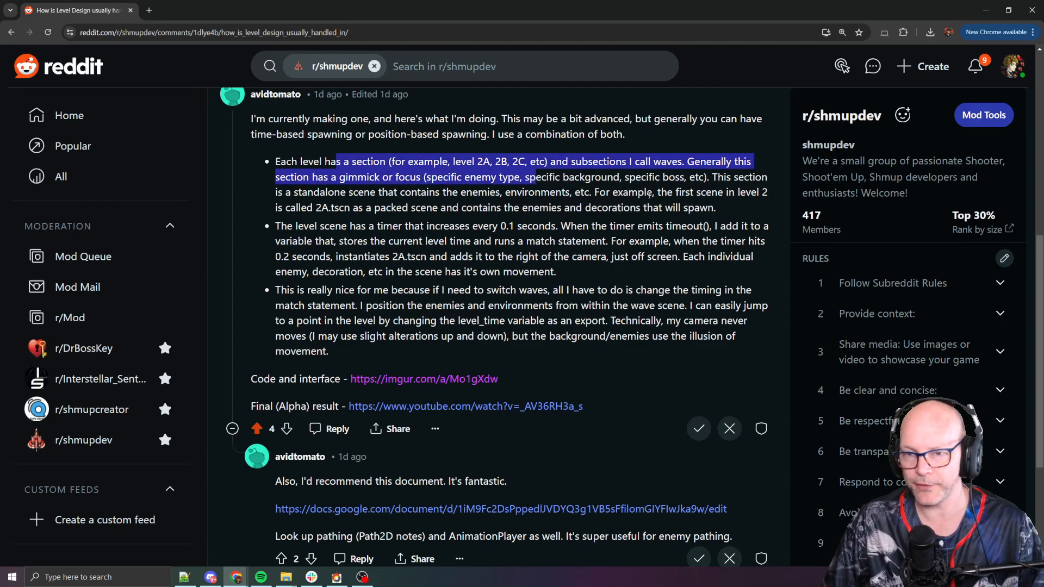
drag(325, 241, 462, 281)
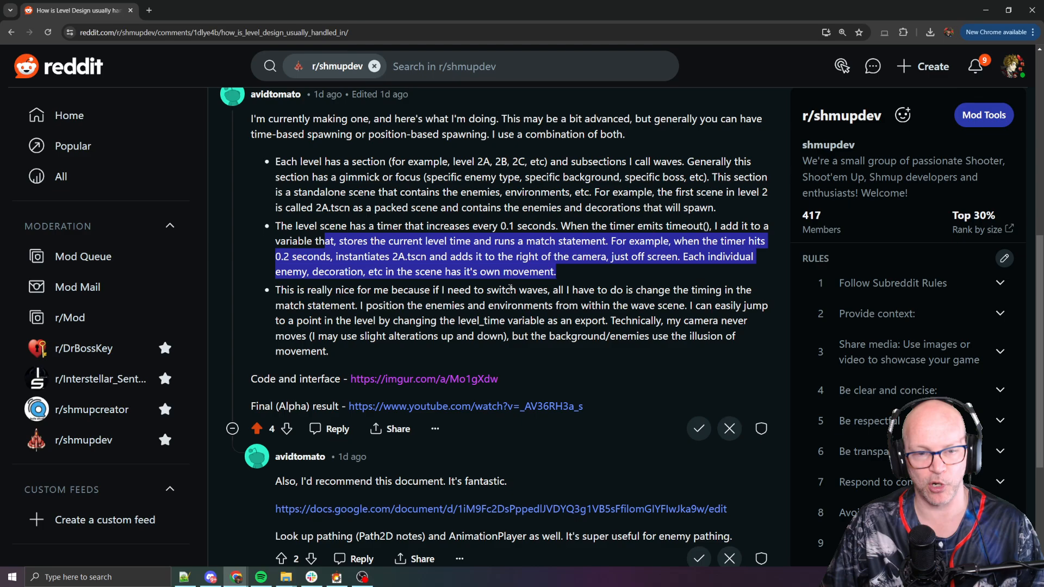
click(511, 288)
- Switch to SHMUP Creator and advance Level01's camera past the large portal to the first group of floating platforms
key(alt+Tab)
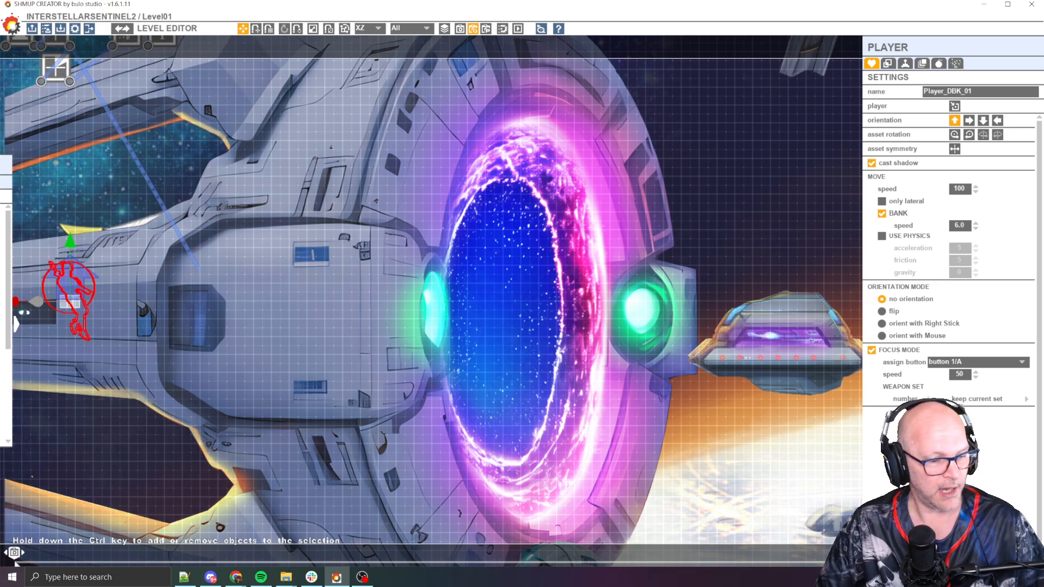
mouse_move(15, 553)
mouse_down()
mouse_move(228, 553)
mouse_move(39, 553)
mouse_move(19, 538)
mouse_up()
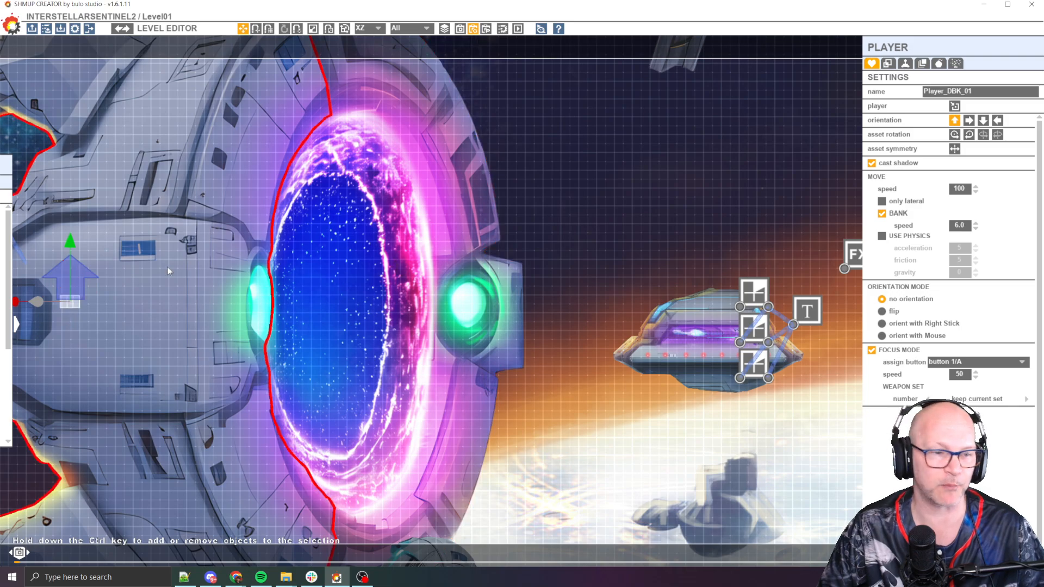
drag(21, 553, 34, 553)
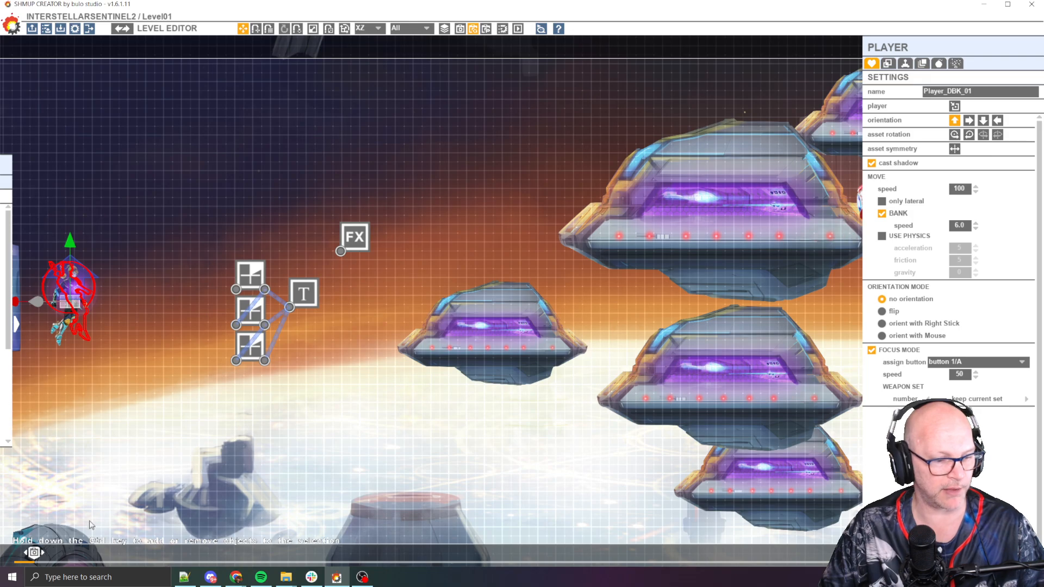
drag(34, 553, 40, 553)
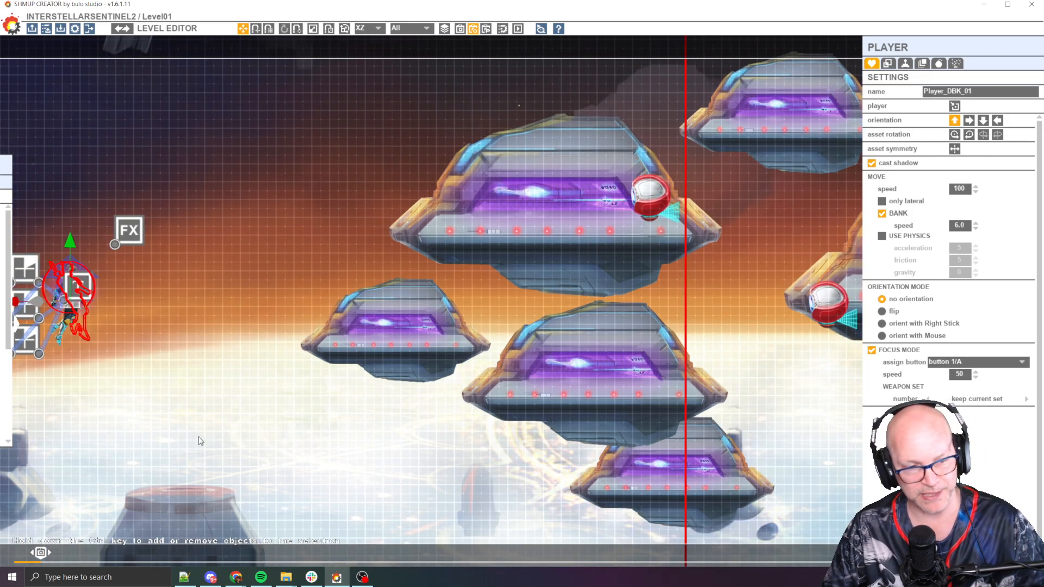
- Test-play Level01 from the first group of floating platforms and return to the level editor
key(space)
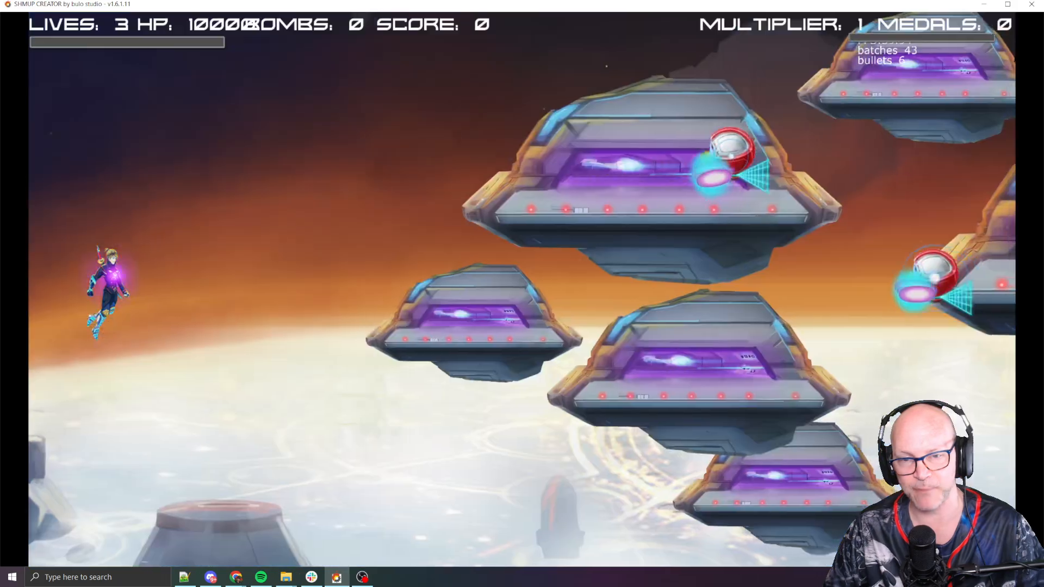
key(space)
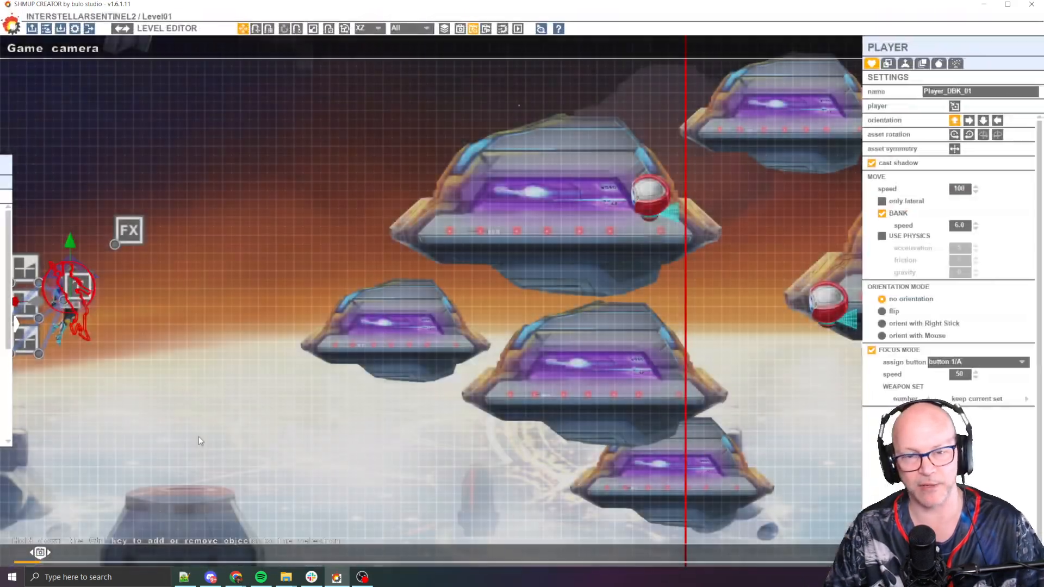
key(space)
key(space)
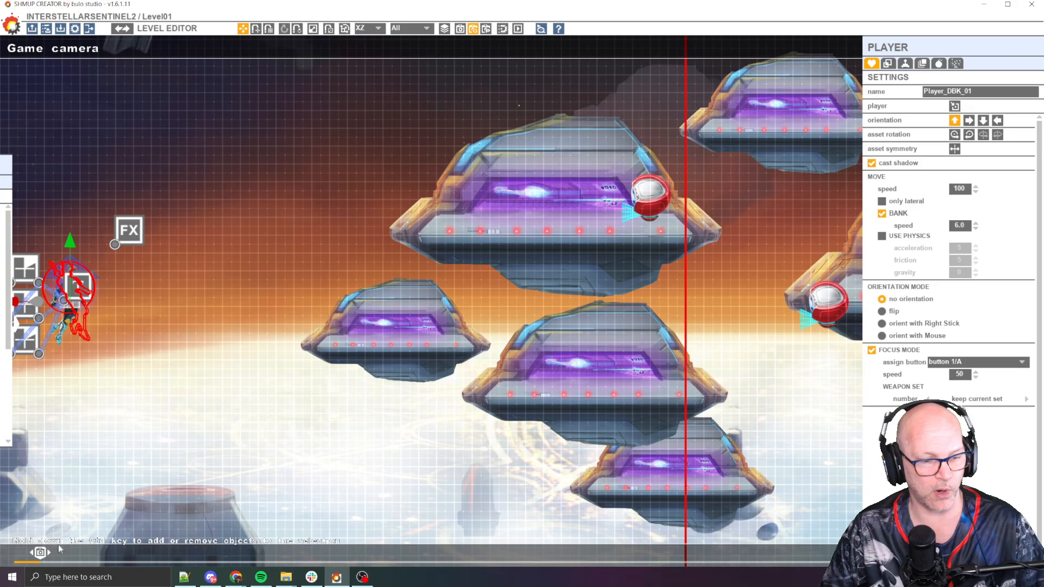
- Advance the level camera toward the ring-shaped gate and preview the gameplay from there
drag(40, 553, 52, 553)
key(space)
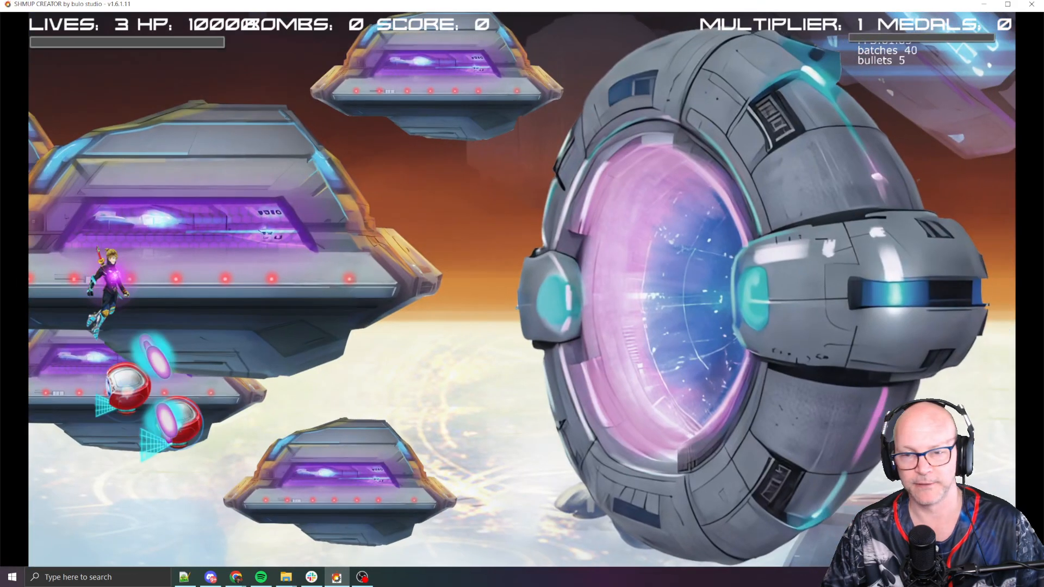
key(space)
key(space)
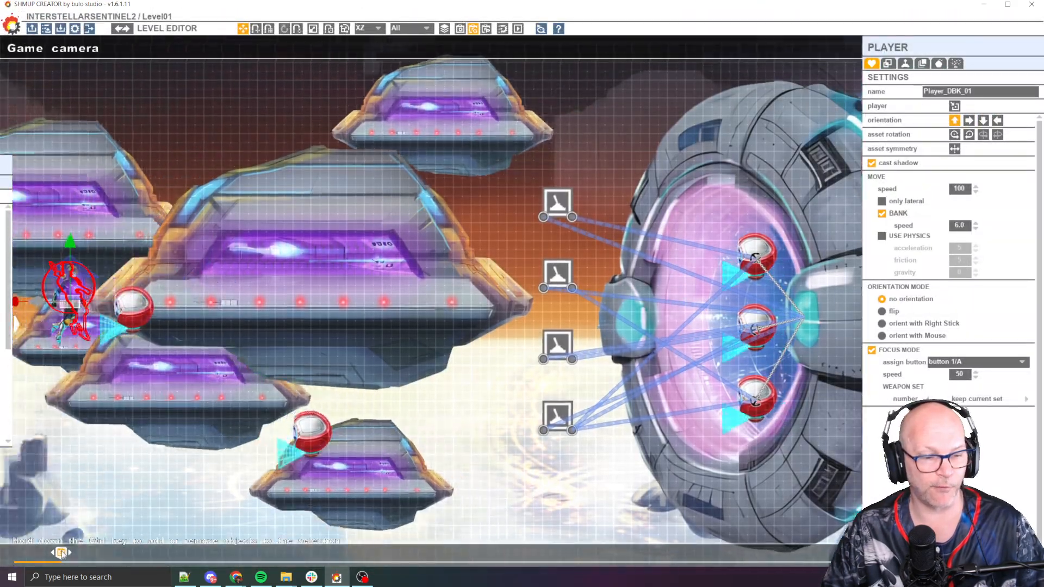
key(space)
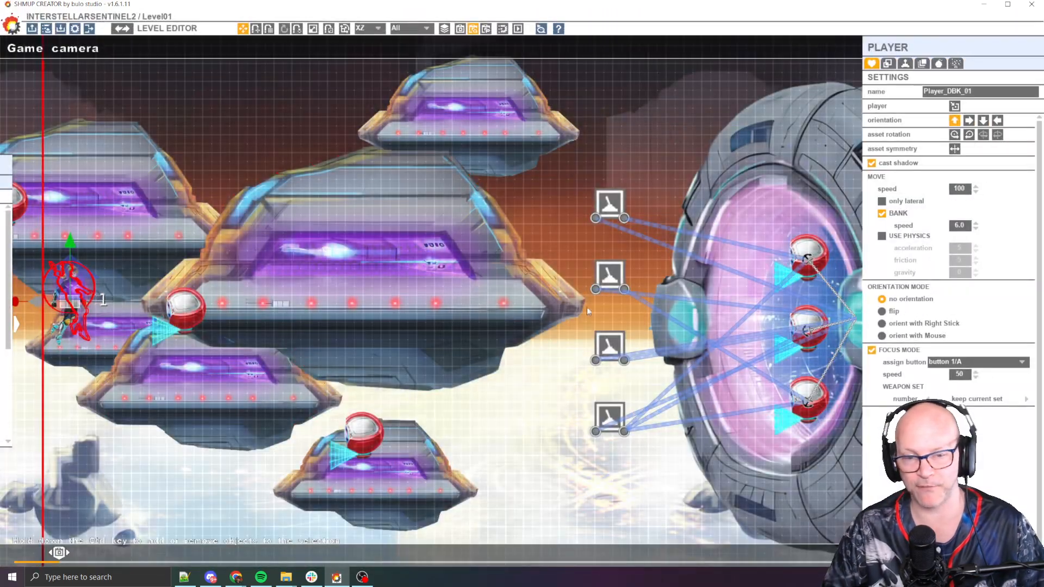
- Move the red enemy from the lowest floating platform onto the large central platform and test-play the level
click(359, 435)
key(space)
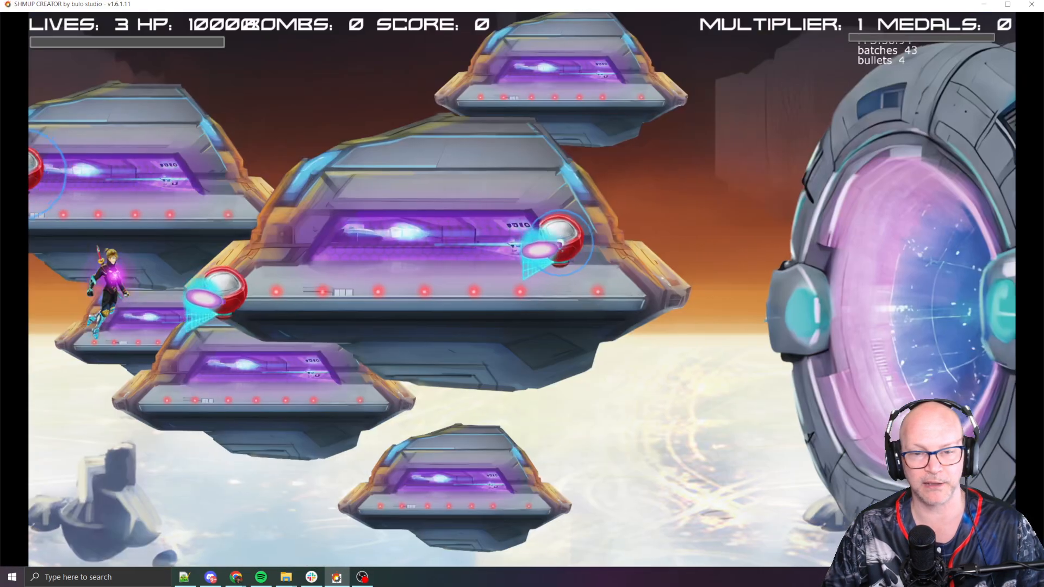
key(space)
- Move both red enemies together from the large platform toward the lowest platform and the ring gate, and test-play
ctrl+click(207, 309)
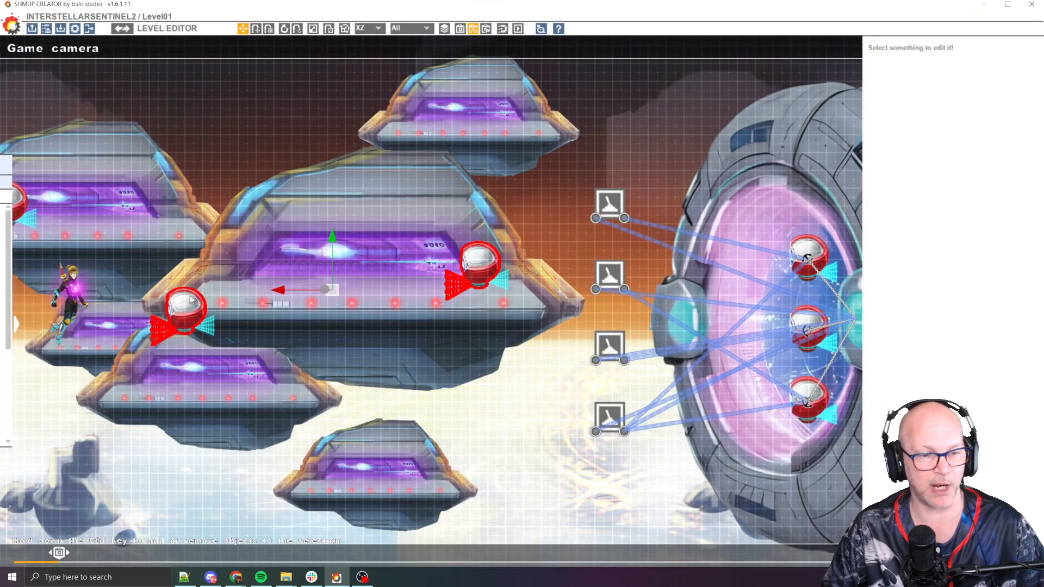
drag(206, 309, 381, 405)
key(space)
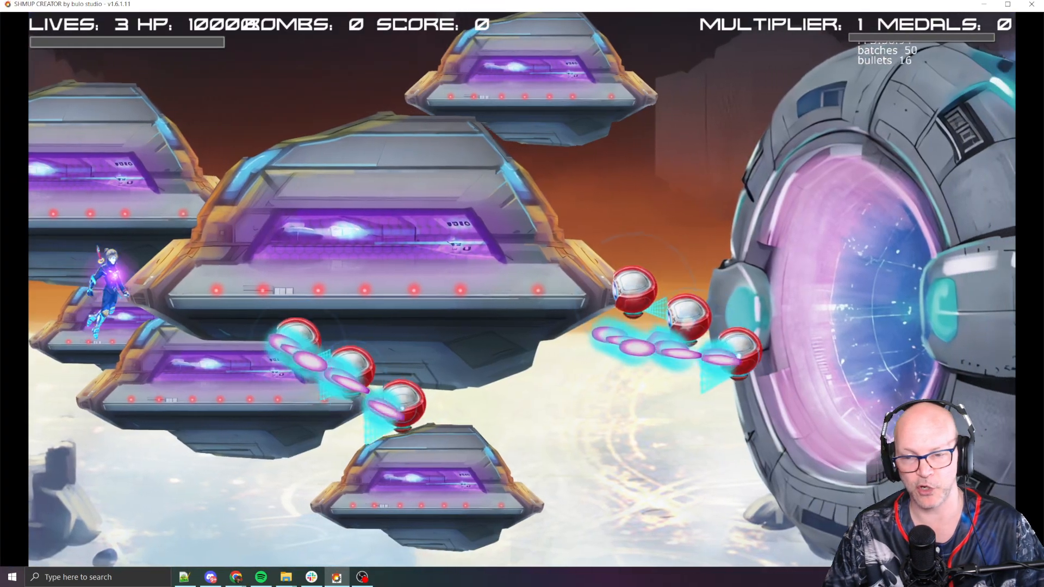
key(space)
- Place three more Robonoid01 enemies around the end of the large platform and test-play the denser enemy wave
click(405, 408)
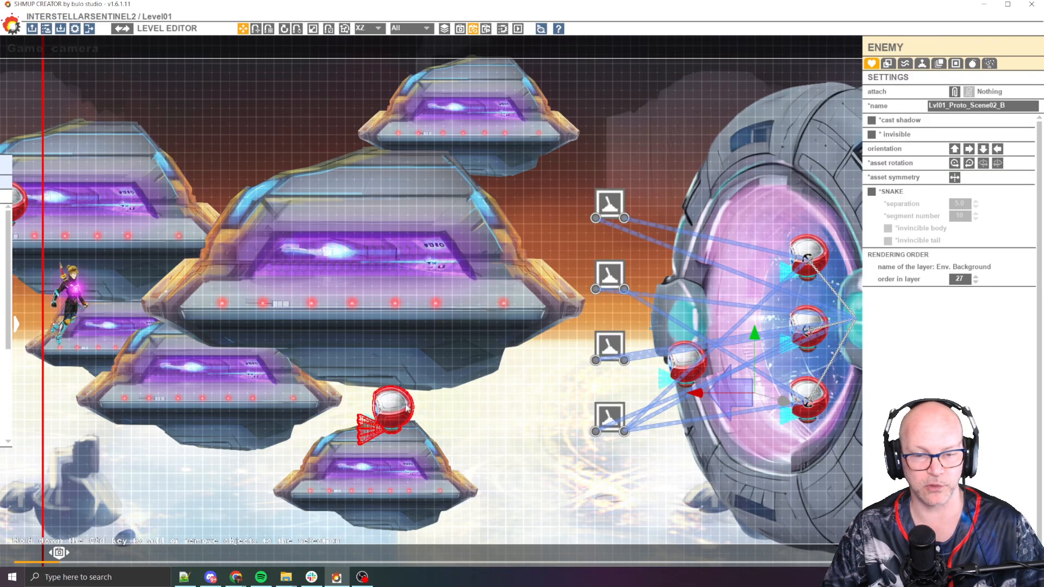
ctrl+click(698, 364)
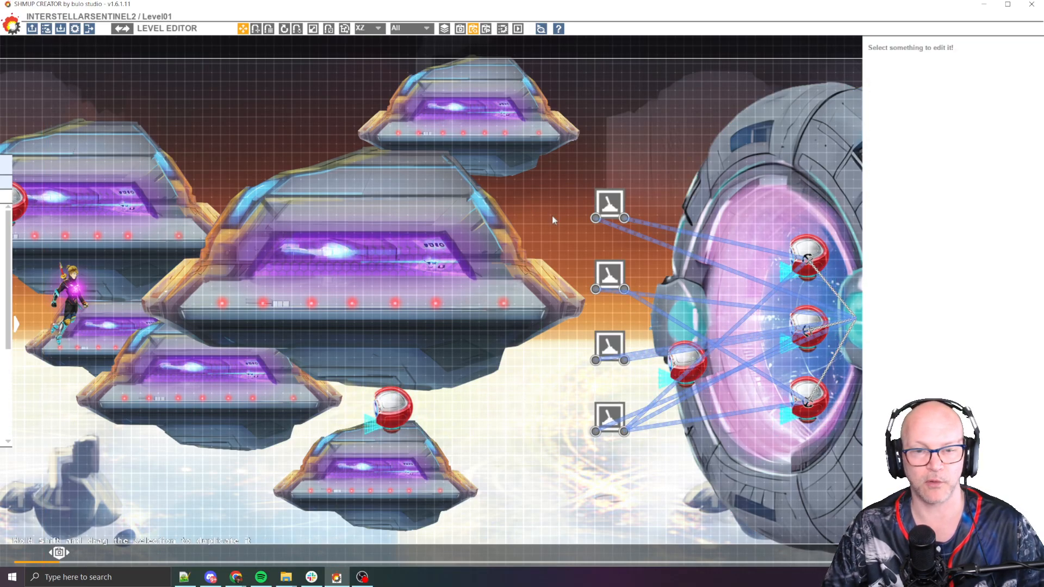
click(683, 370)
shift+drag(687, 370, 533, 400)
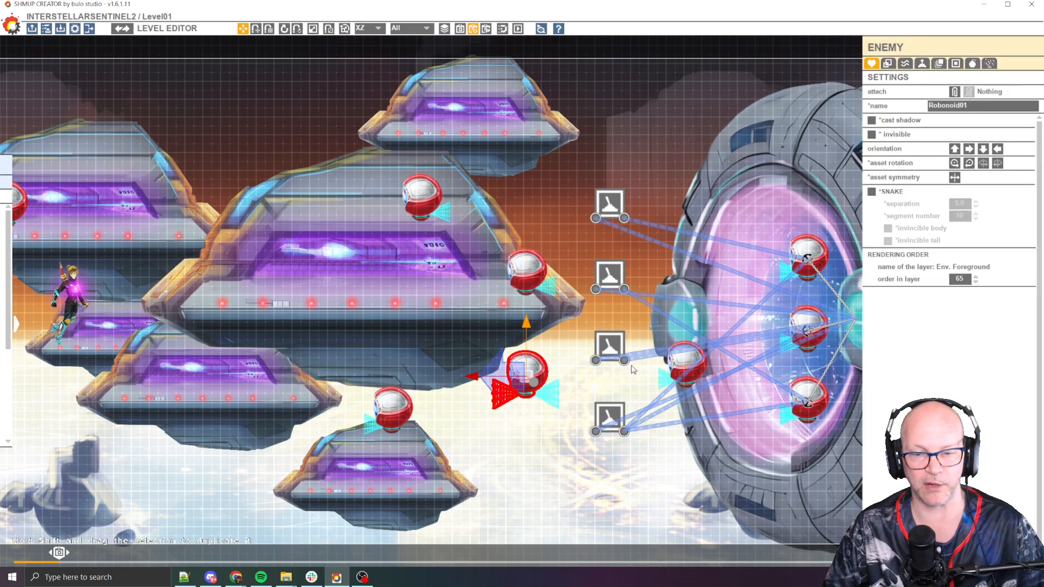
key(p)
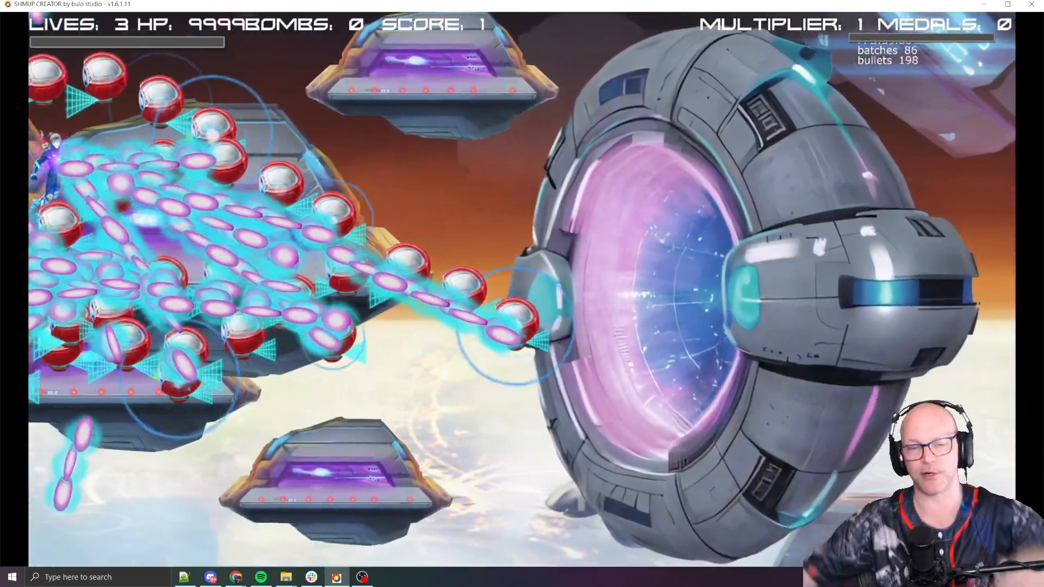
key(Escape)
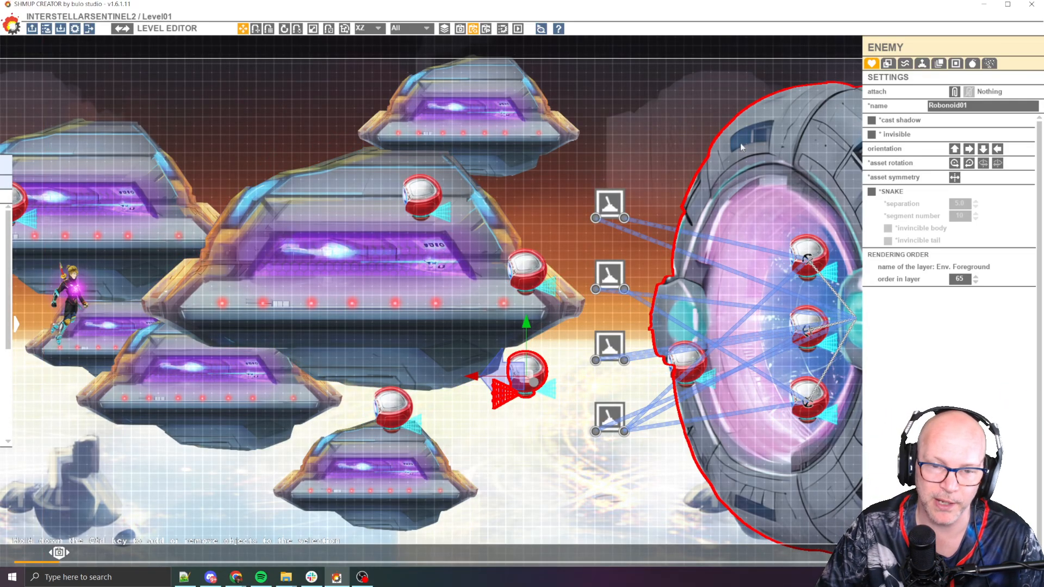
- Run the level inside the editor and inspect the activation settings of the uppermost trigger beside the ring gate
key(space)
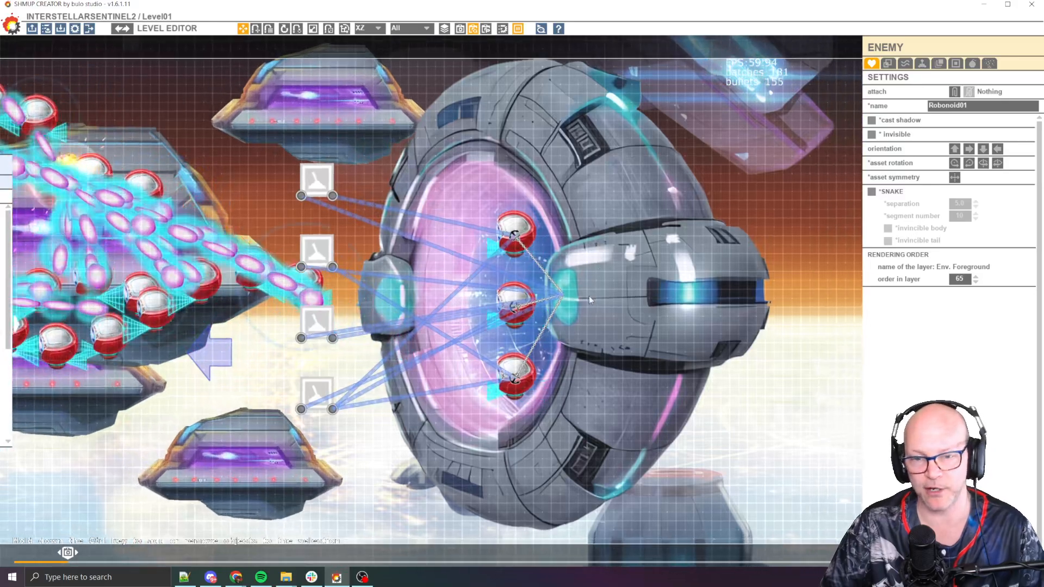
key(space)
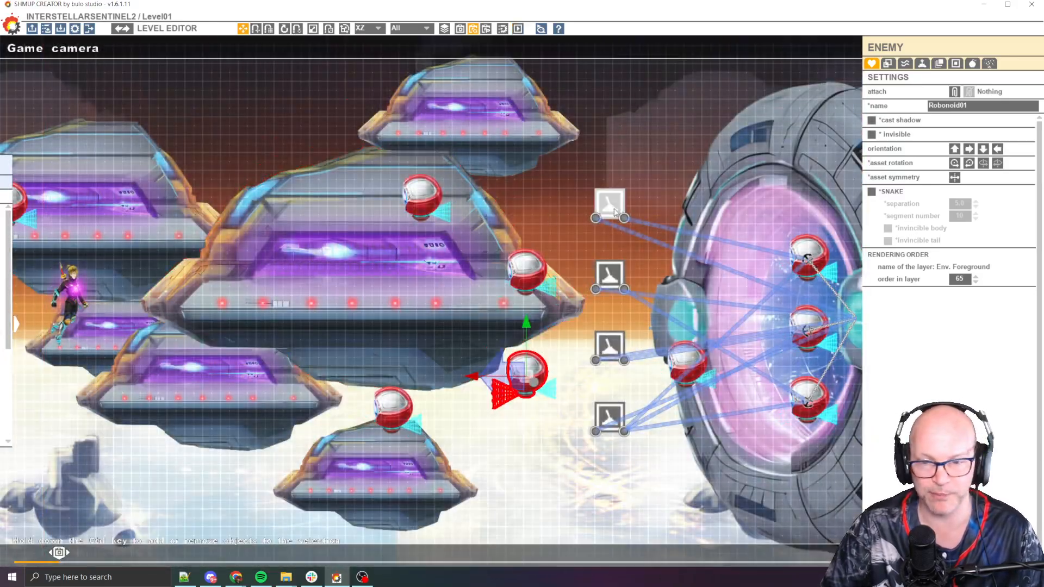
click(610, 205)
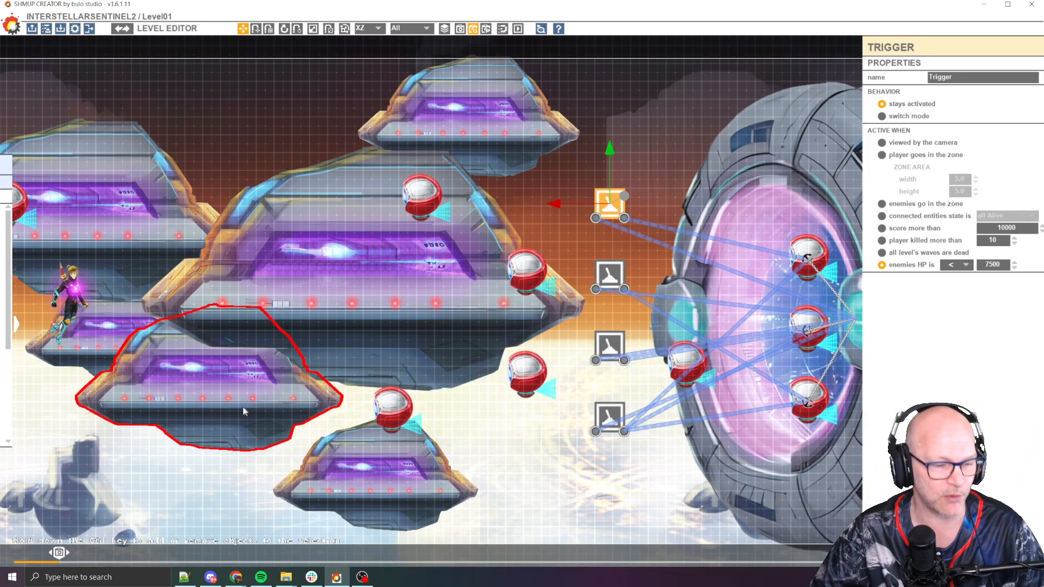
- Move the level camera back before the platforms and survey the whole level layout in the free editor view
drag(56, 556, 49, 474)
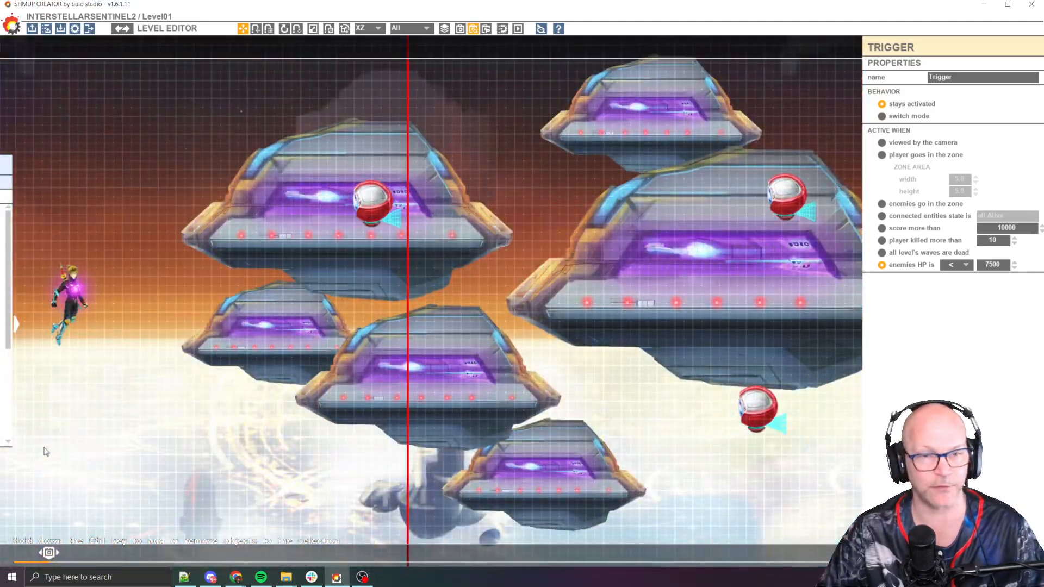
click(486, 29)
scroll(595, 298, down, 6)
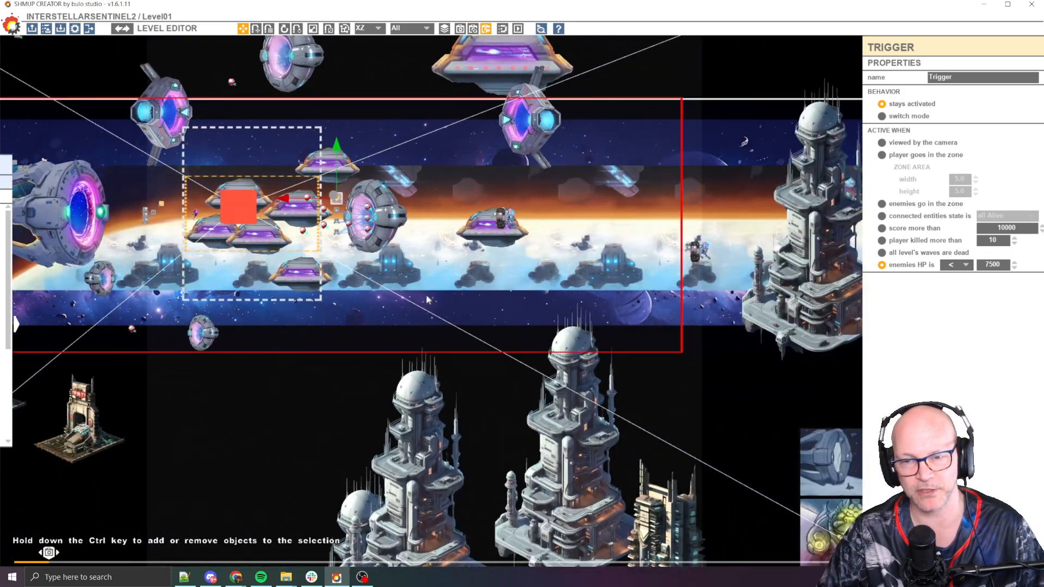
scroll(365, 361, up, 6)
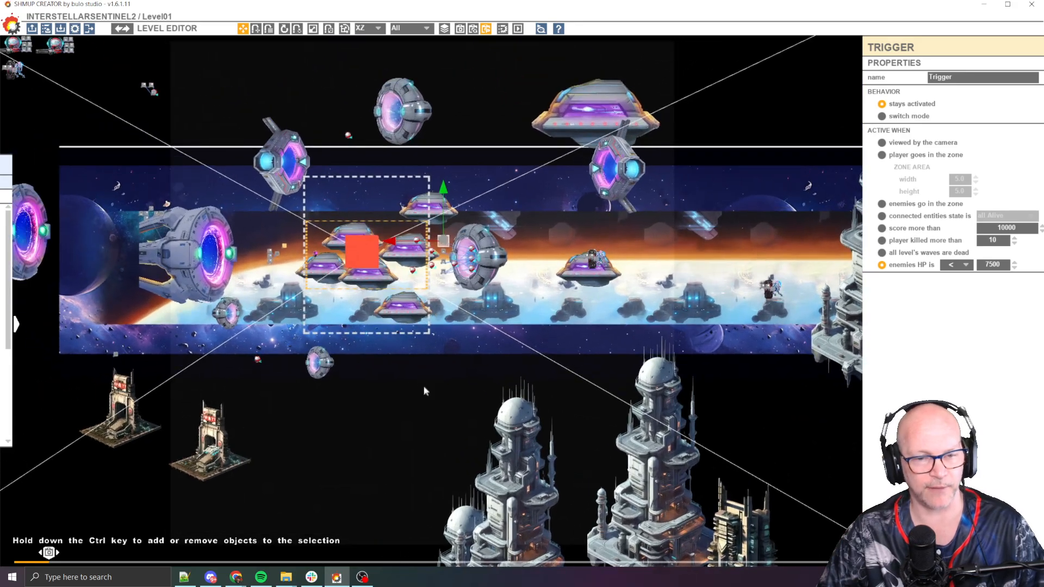
click(425, 391)
scroll(405, 364, up, 4)
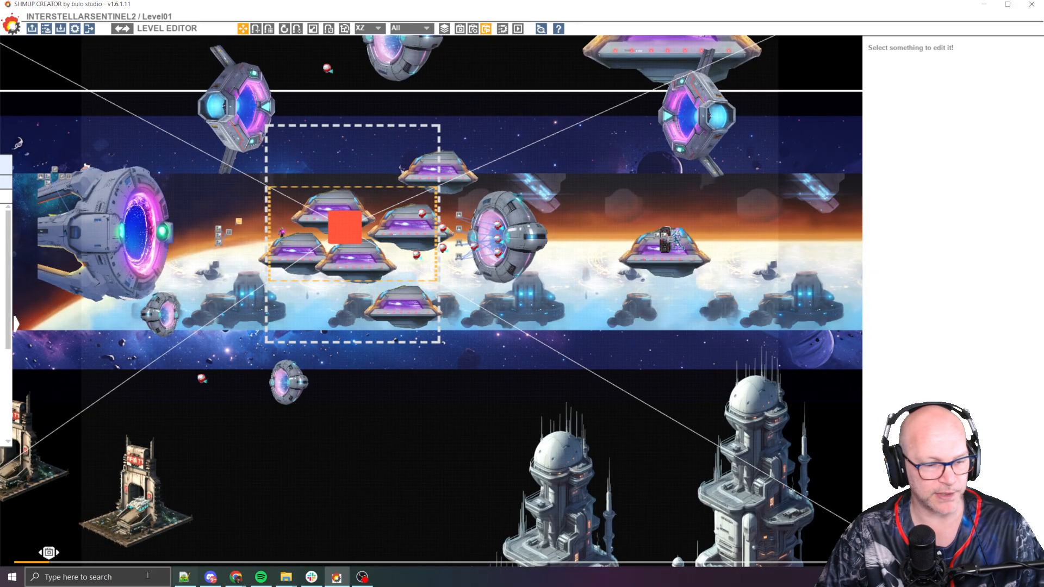
- Reshape the camera path by moving waypoint 4 up and back toward the ring gate and waypoint 3 down beside the gate's lower edge
mouse_move(52, 561)
mouse_down()
mouse_move(96, 560)
mouse_move(59, 559)
mouse_up()
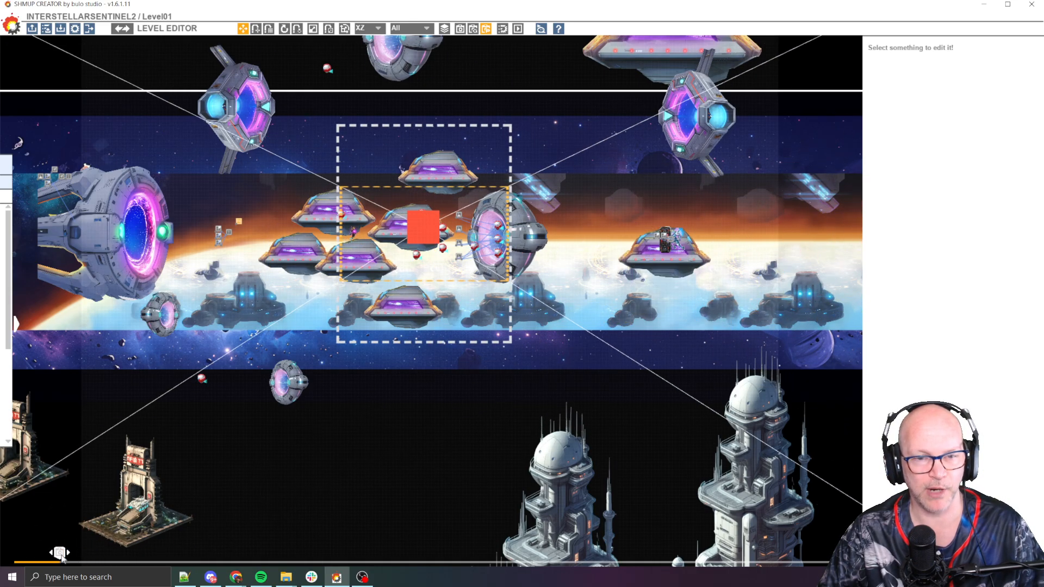
click(425, 226)
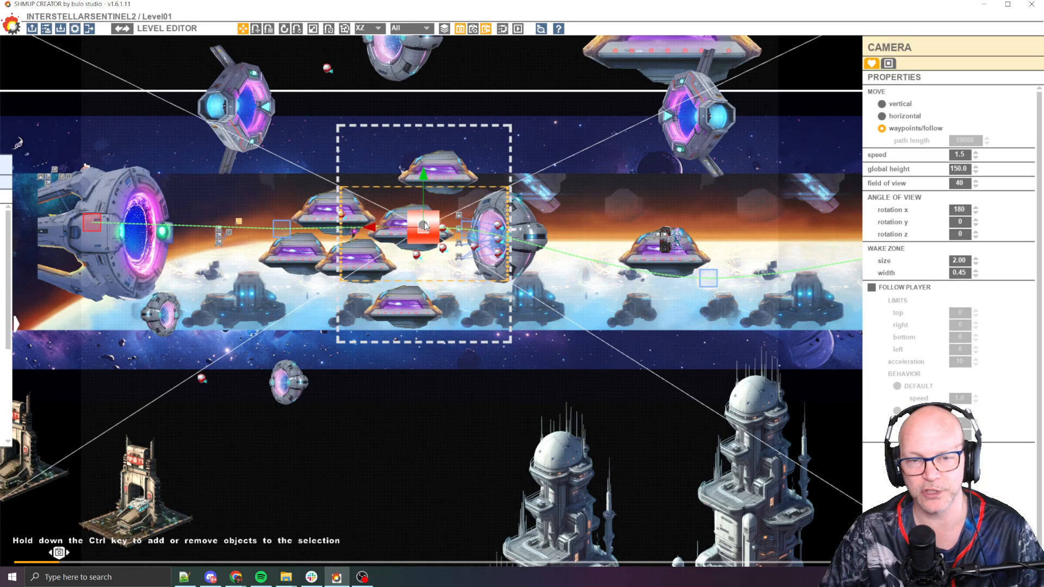
scroll(454, 272, up, 5)
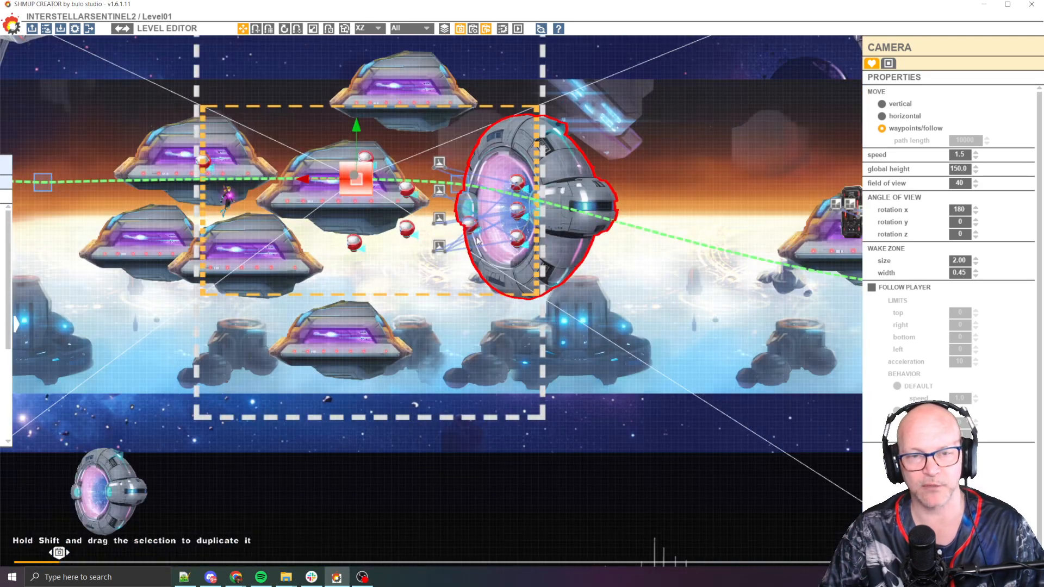
scroll(479, 241, down, 2)
middle_drag(799, 195, 598, 180)
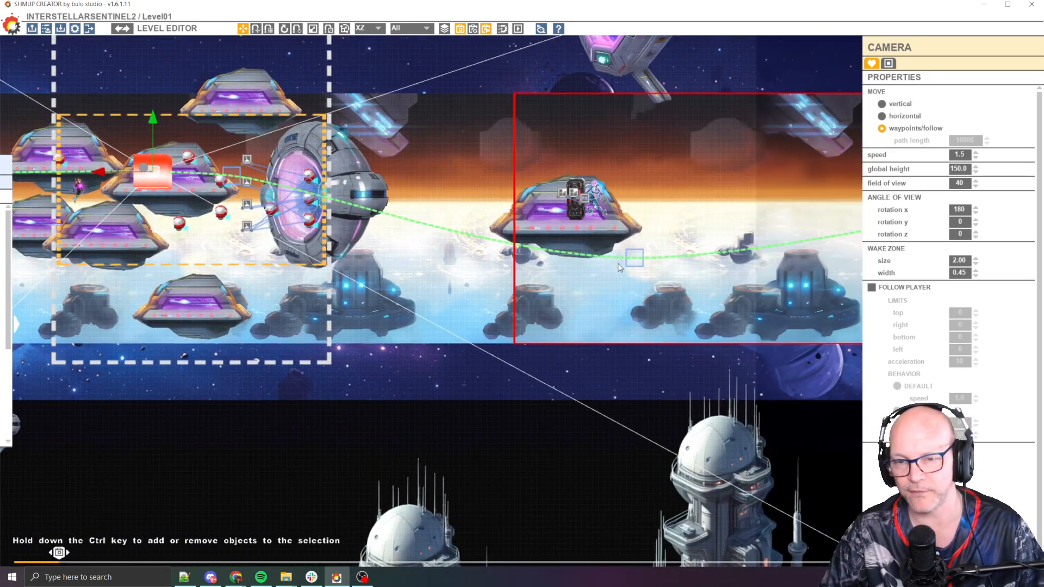
click(635, 258)
drag(638, 265, 442, 128)
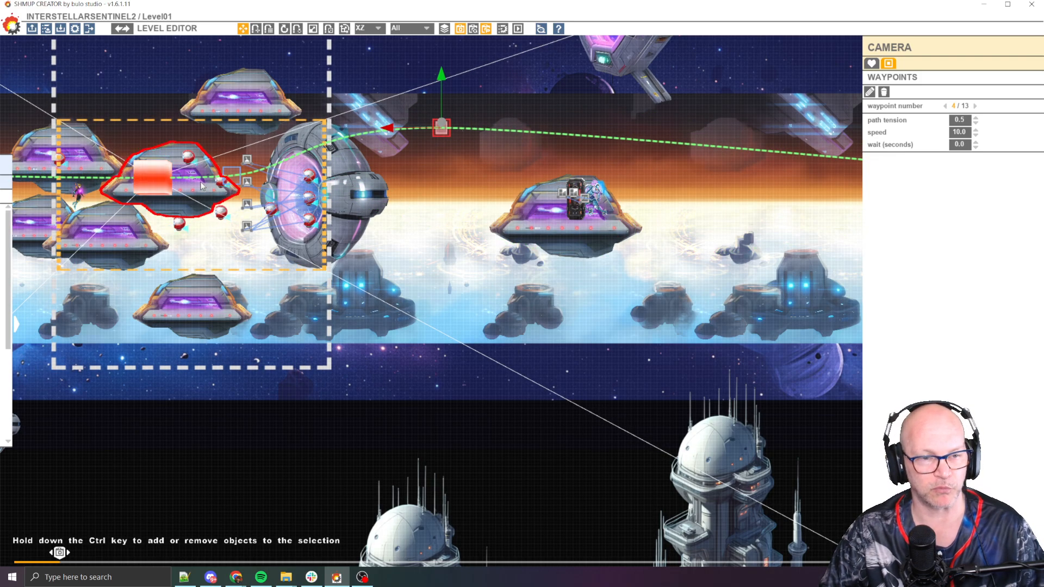
drag(238, 185, 355, 246)
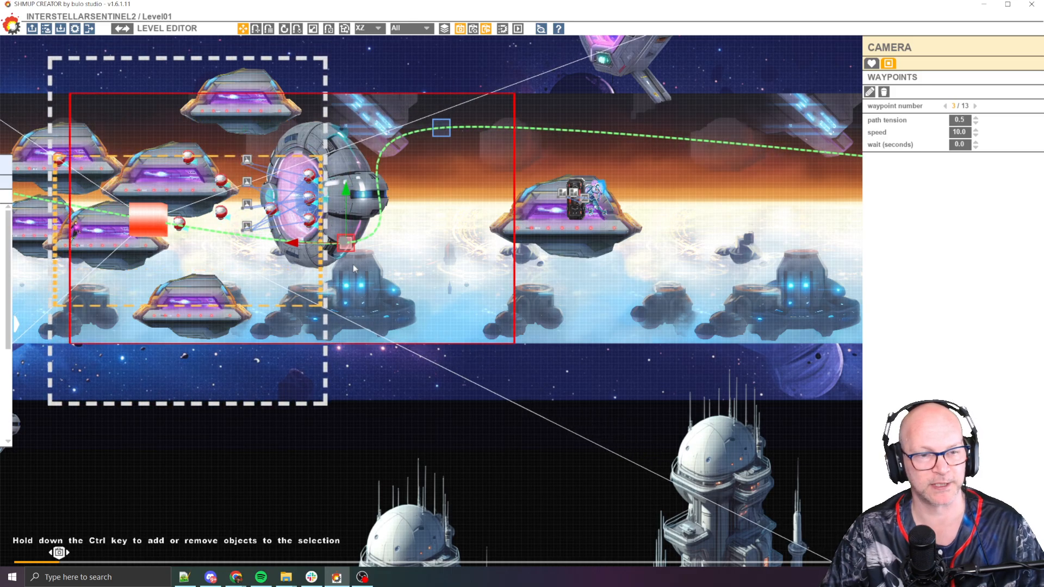
- Run the level in the editor, then test-play the stretch around the ring gate to check the reshaped camera path
key(space)
key(Escape)
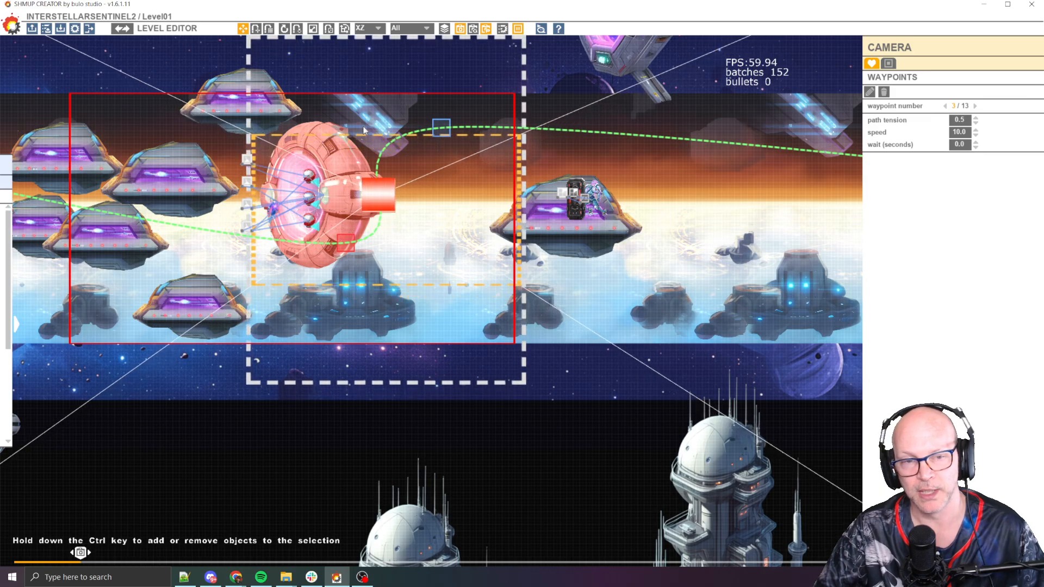
key(space)
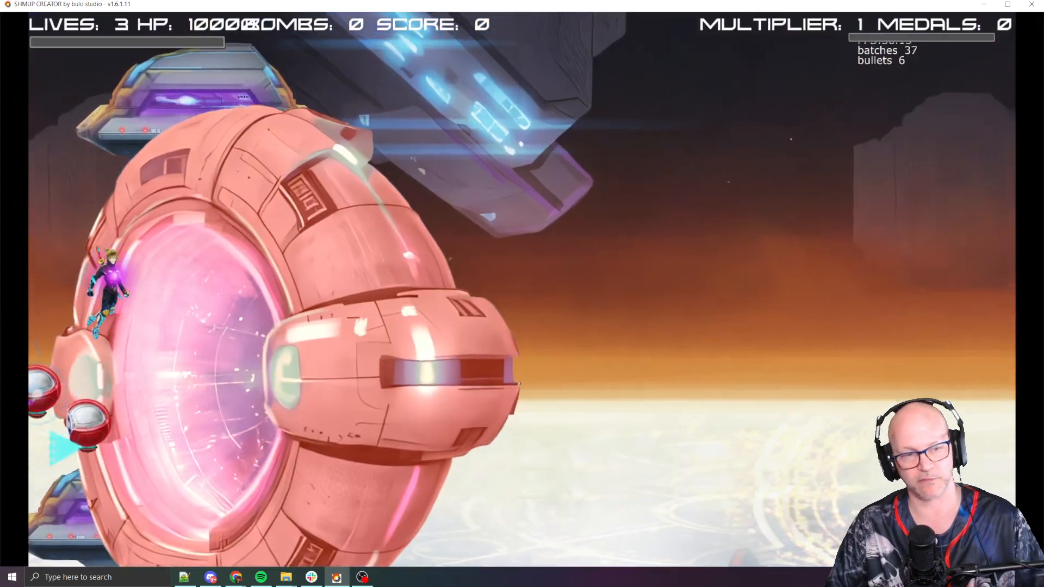
key(Up)
key(Right)
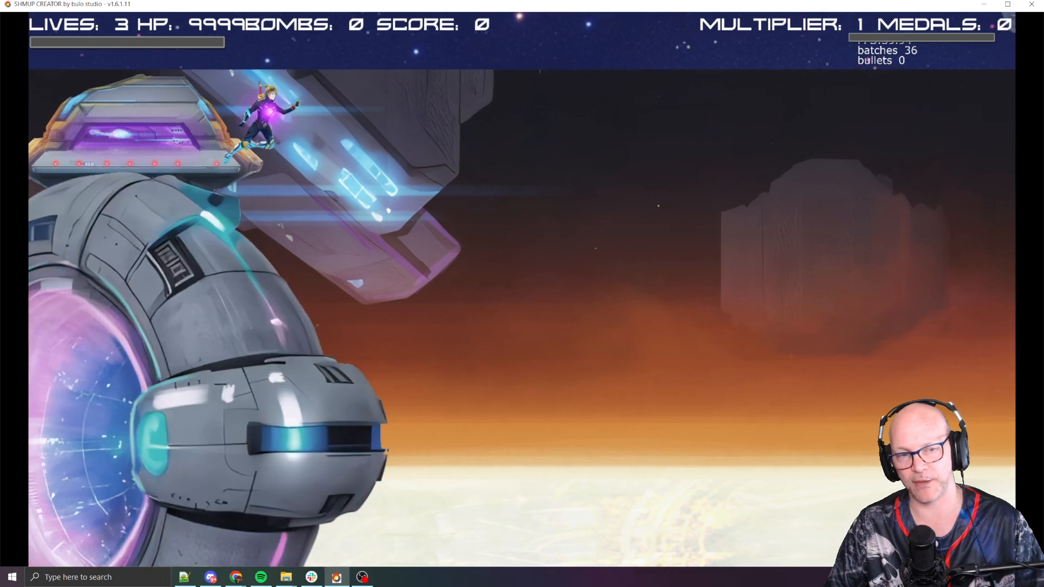
key(Down)
key(Escape)
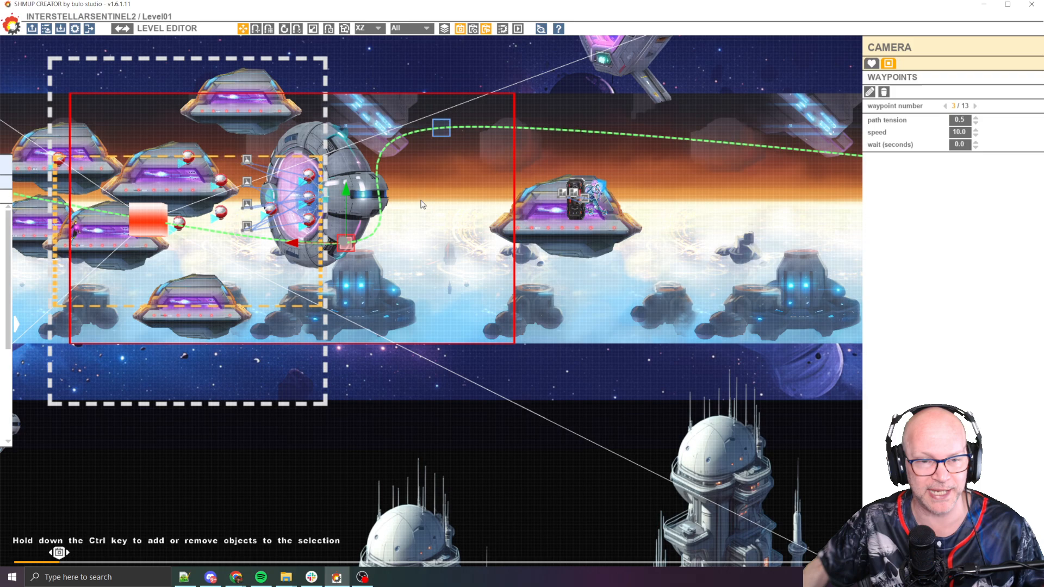
- Move camera waypoint 4 down and forward to the lone platform past the ring gate, and lower waypoint 3 slightly beside the gate
drag(442, 134, 546, 260)
drag(343, 245, 344, 231)
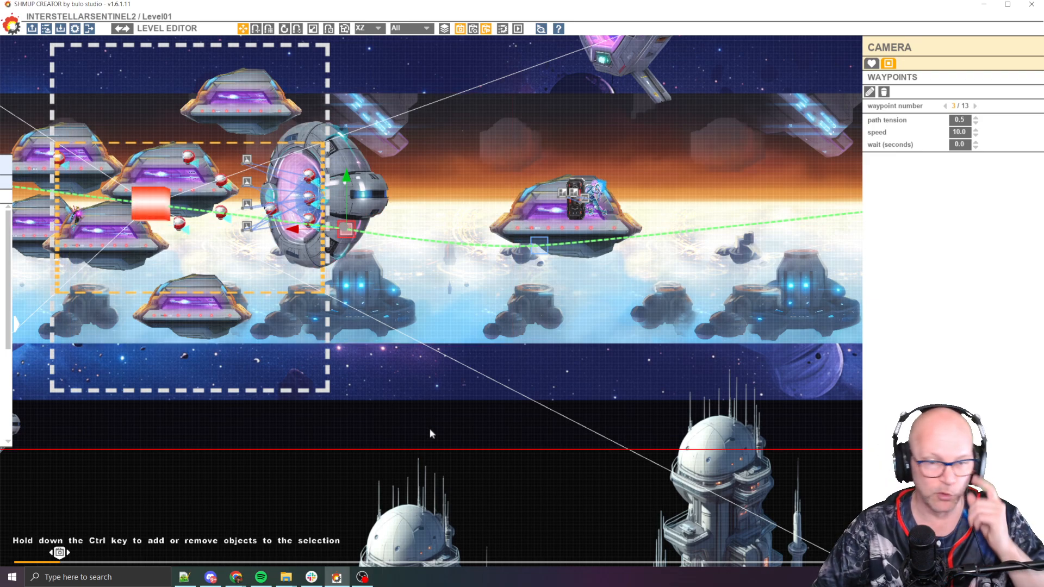
drag(350, 185, 348, 208)
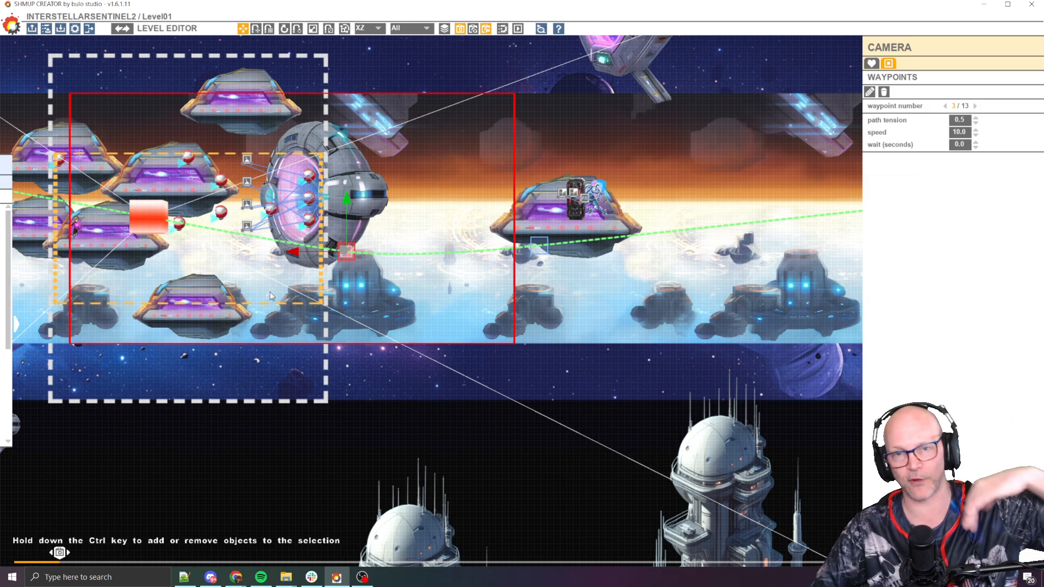
- Extend the camera path by moving the last waypoint, 13, forward well beyond the end of the pink cloud band
middle_drag(554, 385, 230, 292)
scroll(230, 292, down, 5)
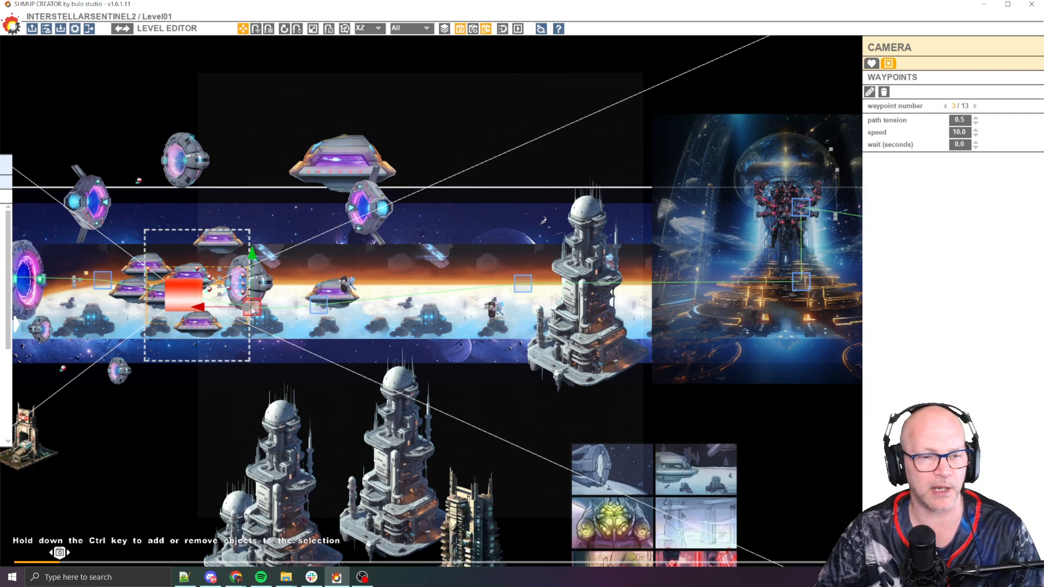
scroll(511, 298, down, 6)
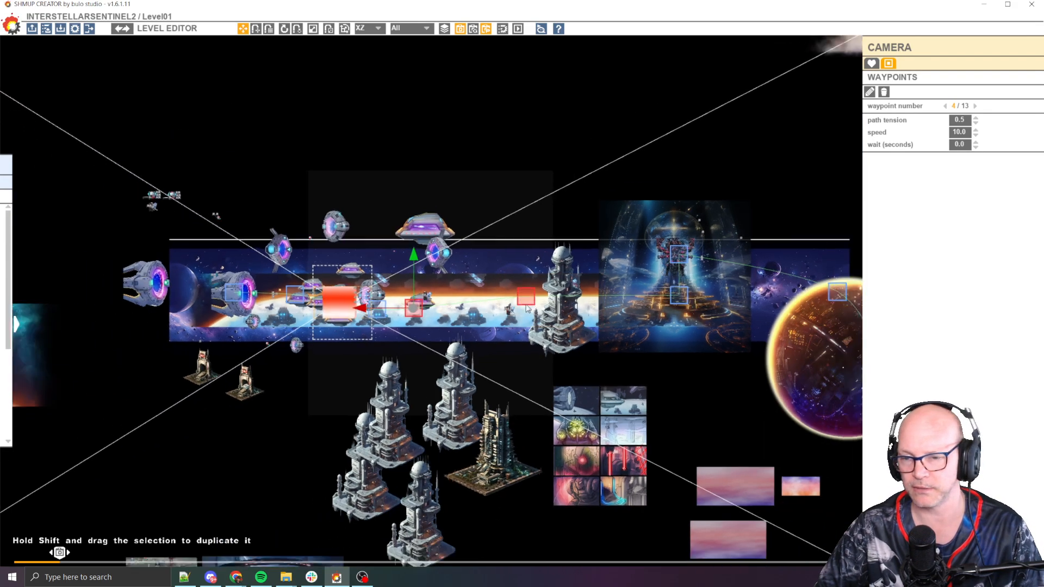
middle_drag(722, 430, 265, 330)
middle_drag(523, 425, 446, 355)
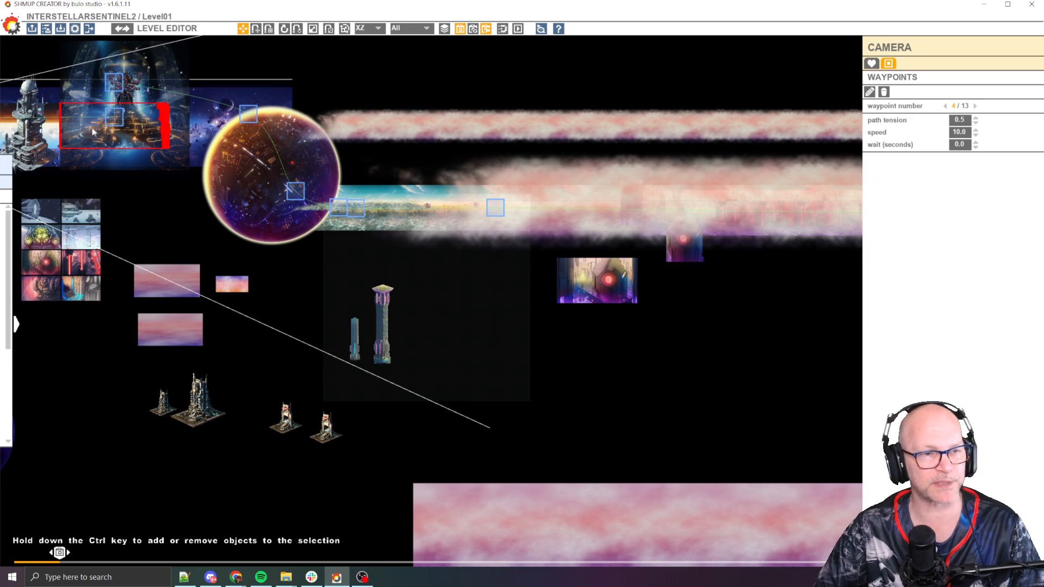
middle_drag(503, 301, 164, 280)
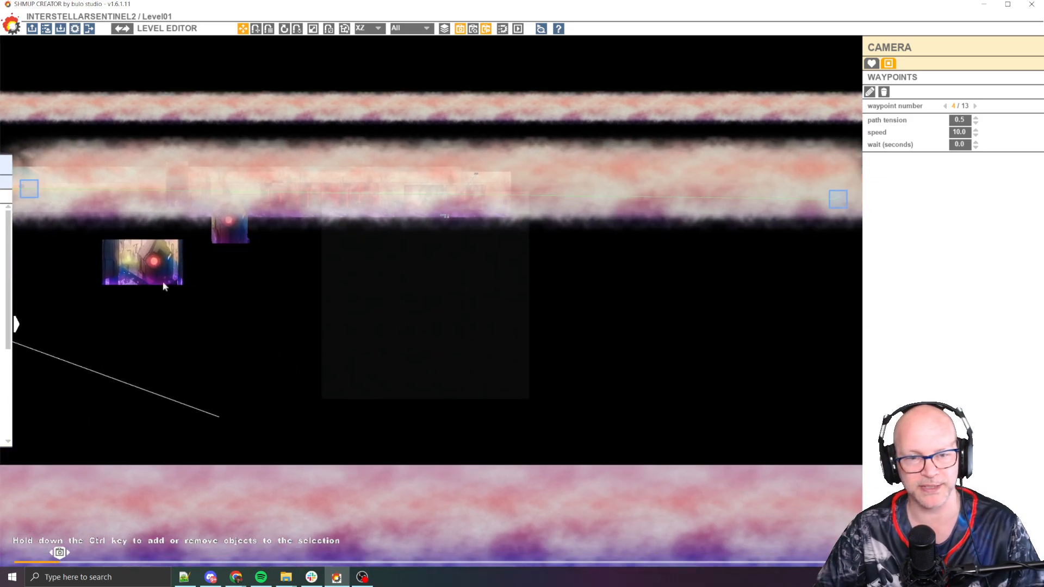
middle_drag(779, 366, 547, 334)
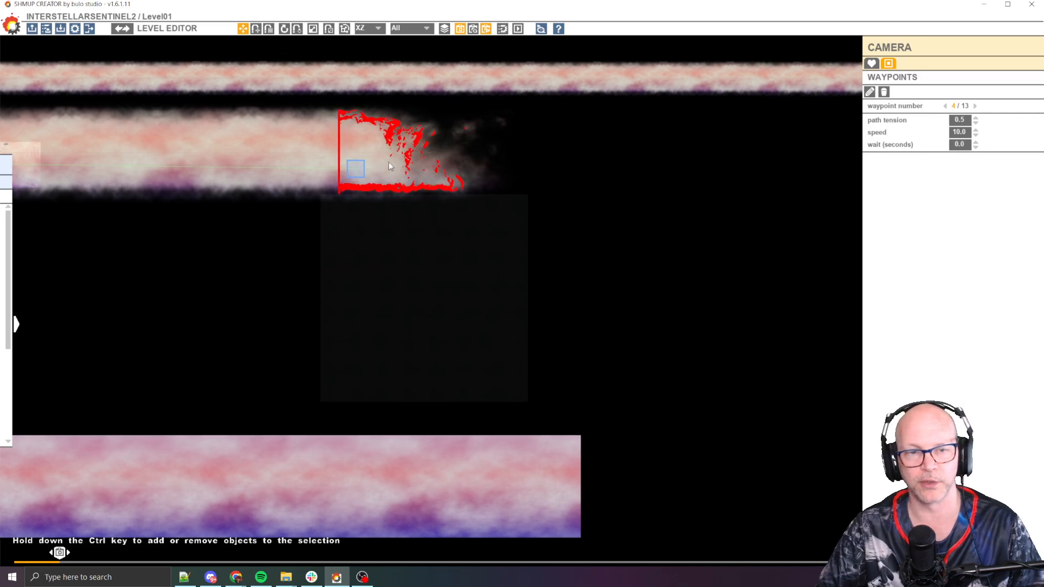
click(359, 173)
drag(306, 170, 761, 173)
middle_drag(673, 341, 277, 352)
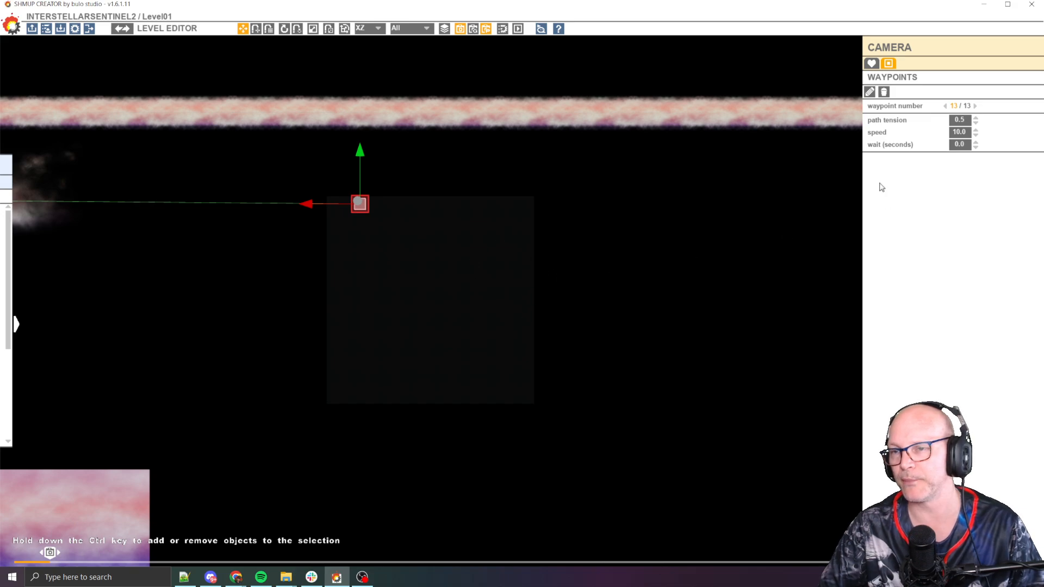
- Review the speed and wait settings of waypoint 8, and set waypoint 13's path tension to 1.6
click(946, 106)
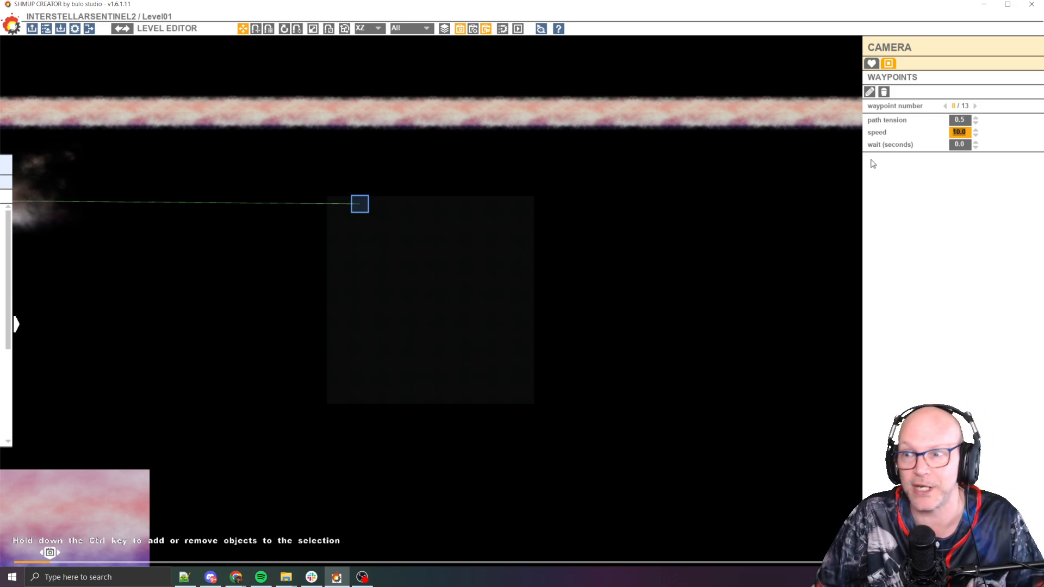
key(Tab)
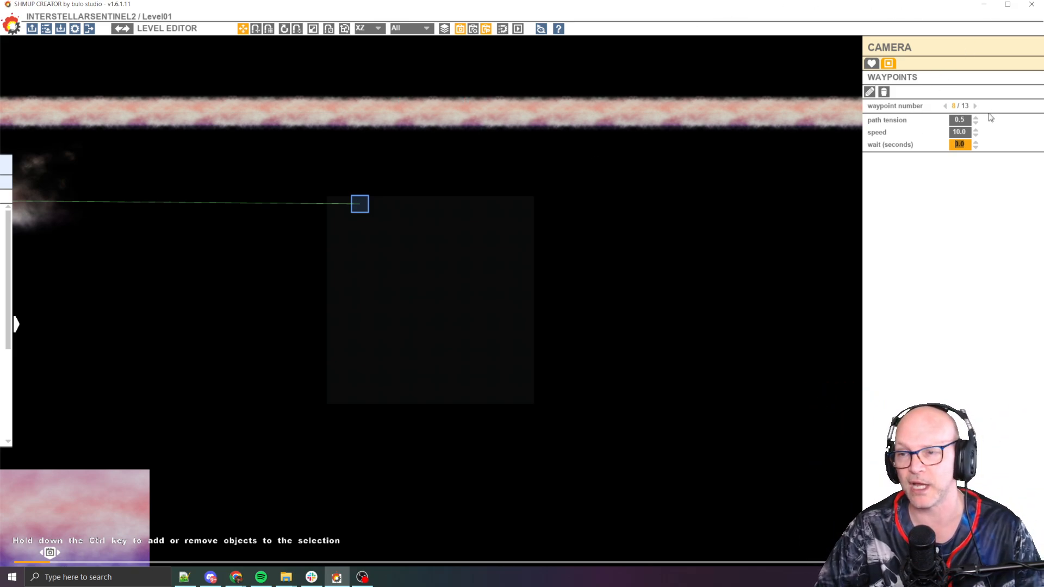
drag(129, 203, 503, 166)
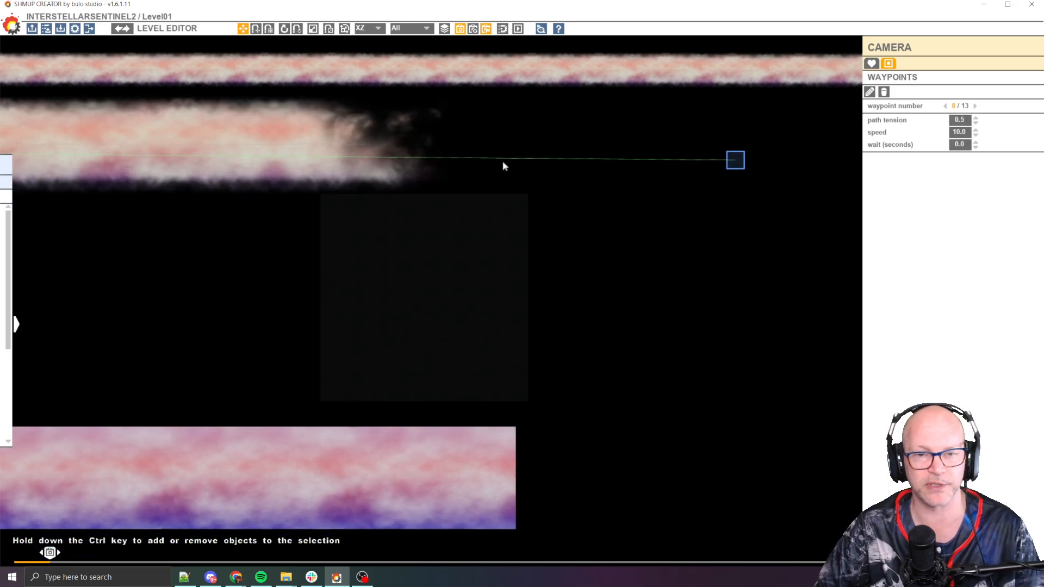
click(730, 163)
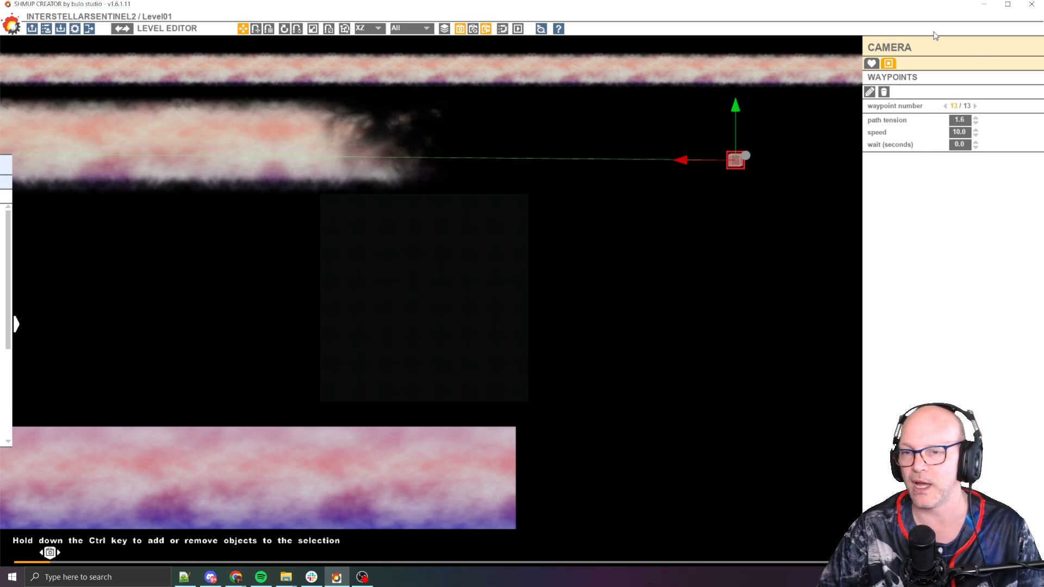
- Set the path tension of waypoint 10, where the planet meets the cloud scenery, to 1.1
scroll(389, 343, down, 6)
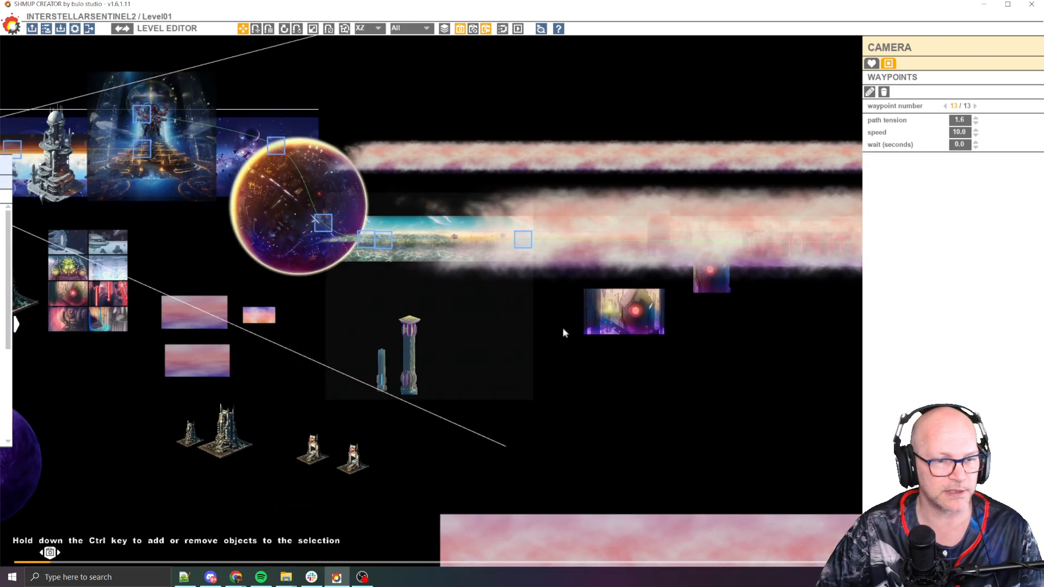
scroll(286, 246, up, 8)
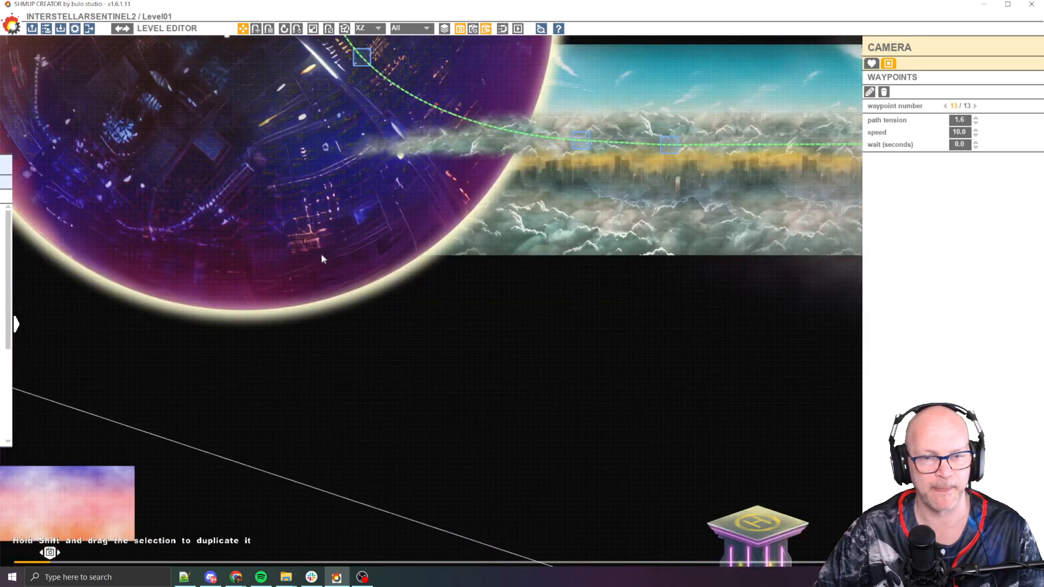
scroll(386, 257, down, 2)
middle_drag(388, 59, 334, 145)
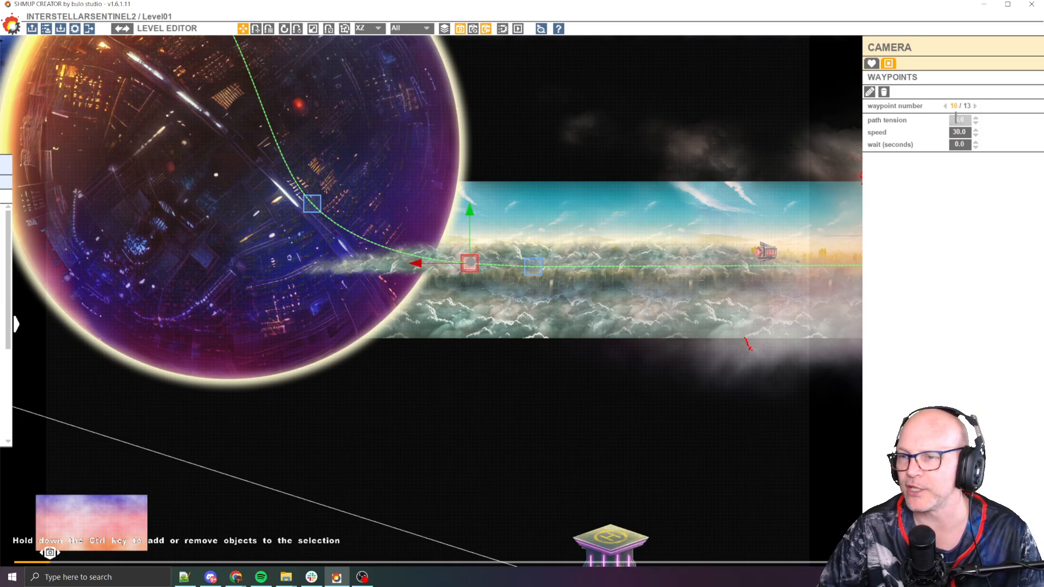
drag(976, 121, 969, 5)
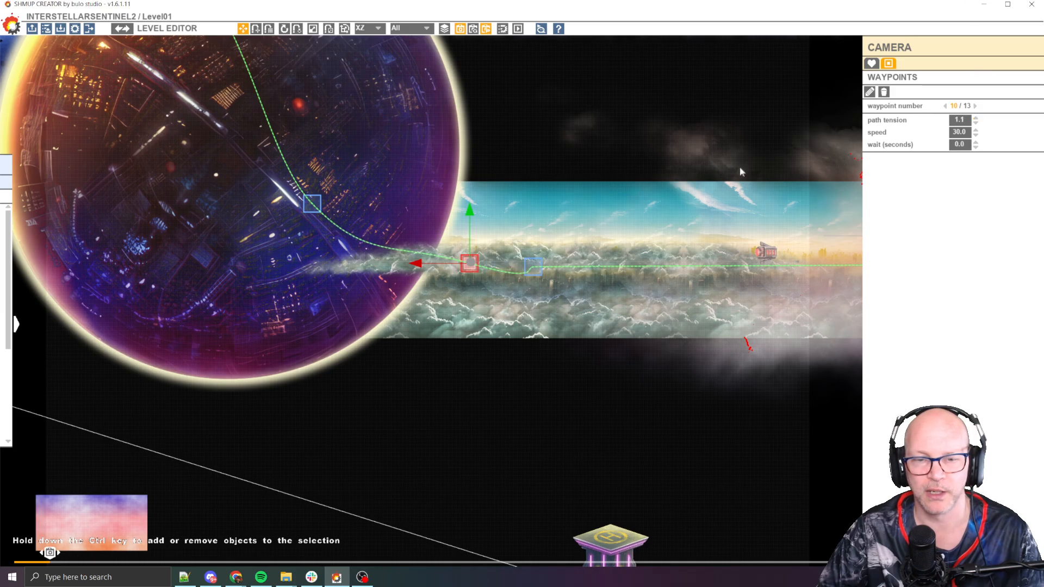
- Set waypoint 11's path tension to 0.0 and move the waypoint up and forward into the blue sky above the clouds
drag(536, 272, 487, 139)
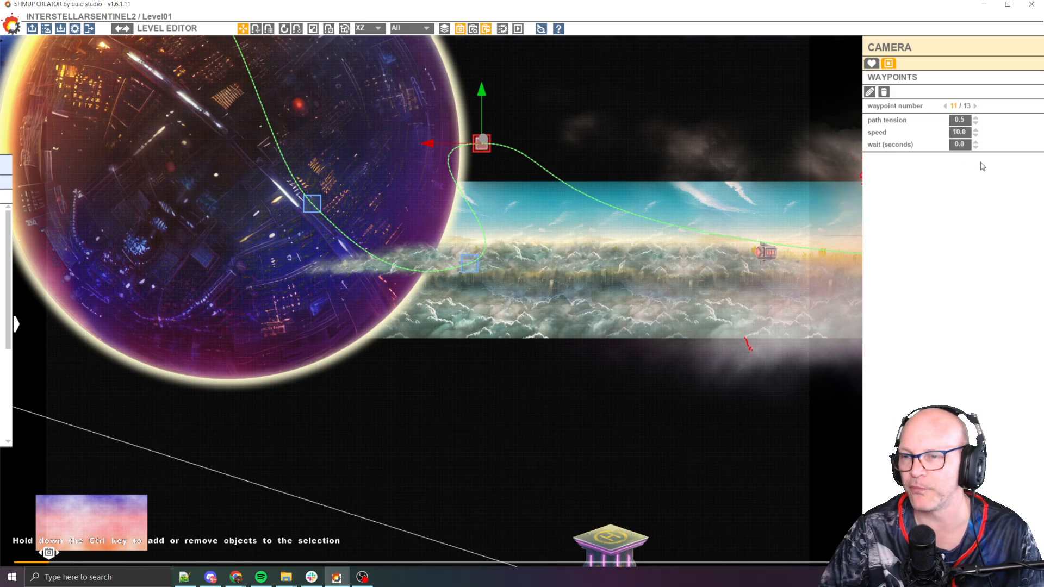
drag(975, 124, 982, 273)
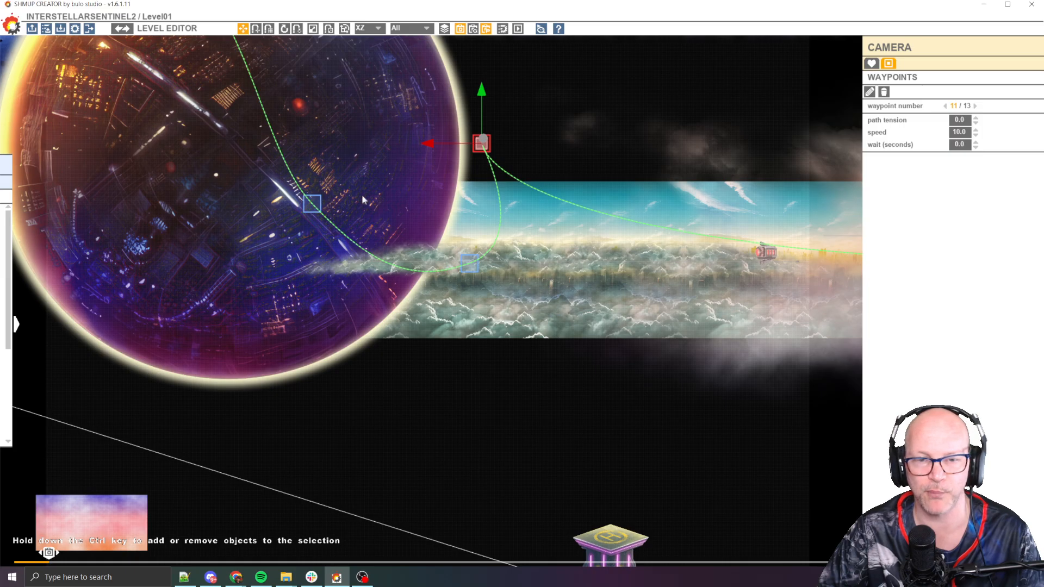
drag(477, 140, 578, 221)
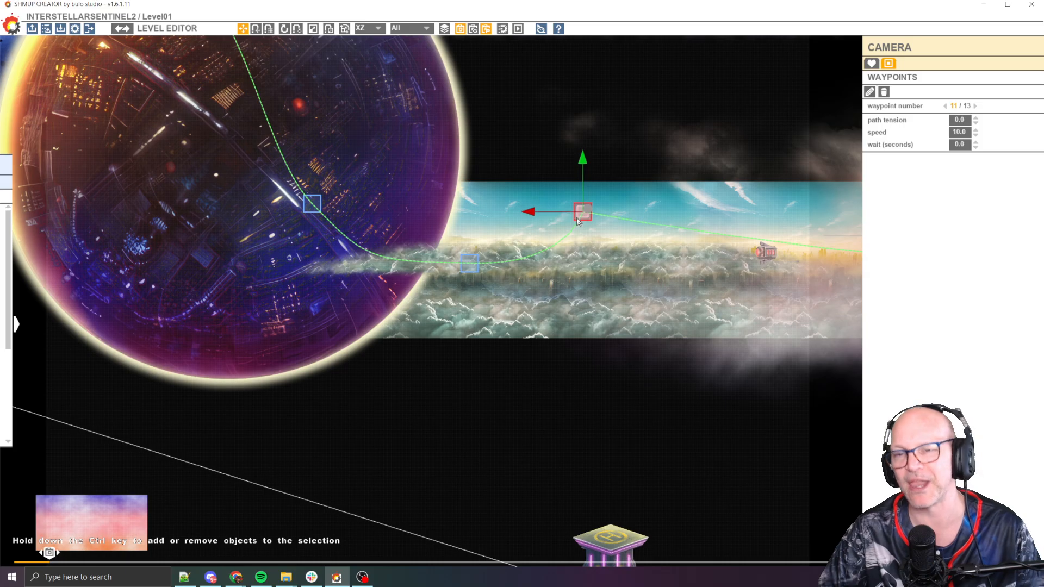
- Return to the floating platforms near the level's start and move the level camera back over them
scroll(520, 243, down, 3)
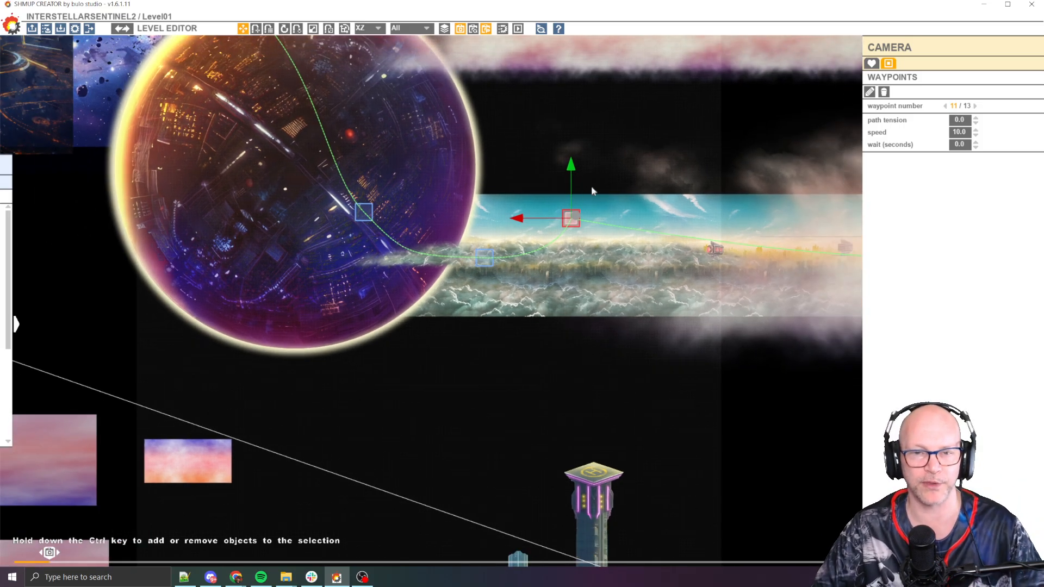
middle_drag(592, 191, 514, 293)
scroll(510, 296, down, 2)
scroll(511, 317, down, 1)
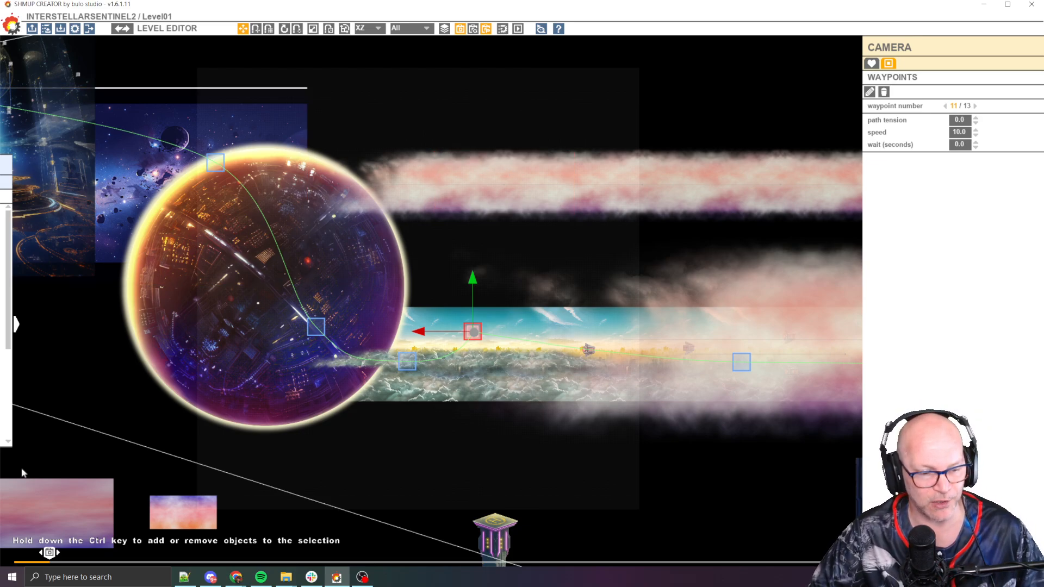
middle_drag(233, 327, 593, 360)
middle_drag(275, 289, 518, 366)
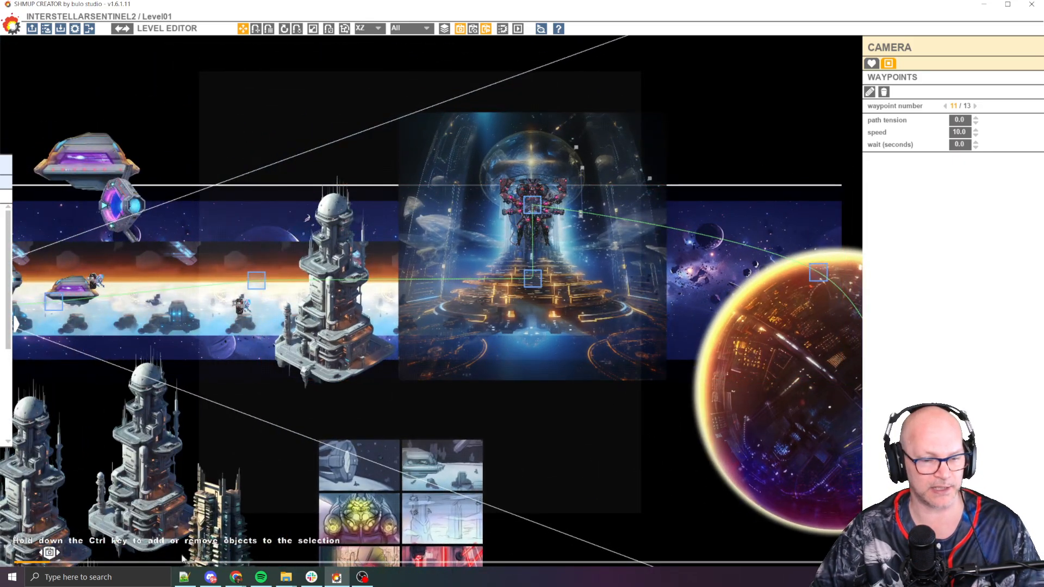
middle_drag(129, 432, 587, 434)
middle_drag(173, 405, 492, 450)
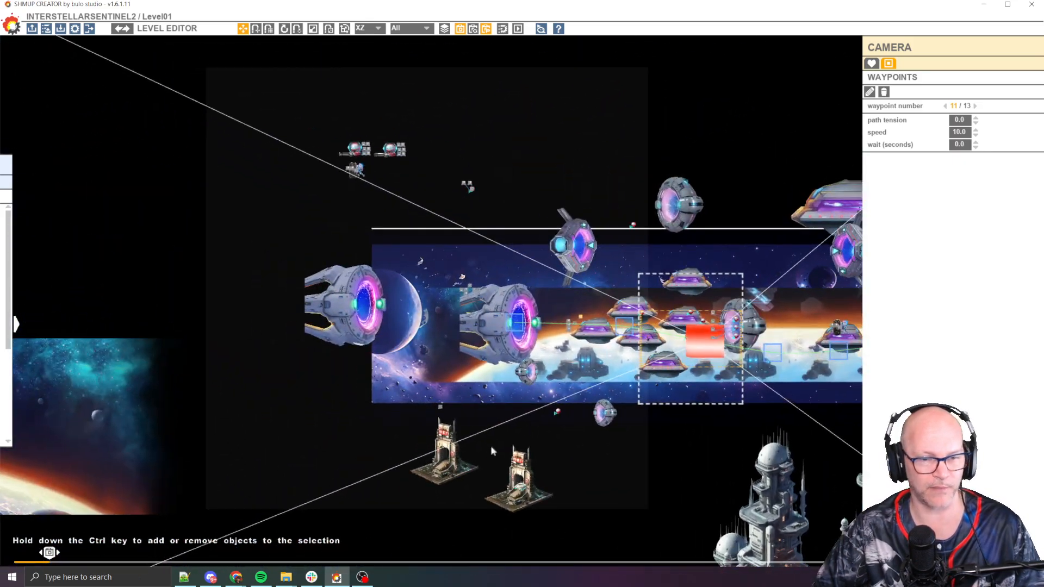
mouse_move(53, 554)
mouse_down()
mouse_move(70, 560)
mouse_move(44, 564)
mouse_up()
middle_drag(650, 335, 657, 284)
scroll(505, 349, up, 7)
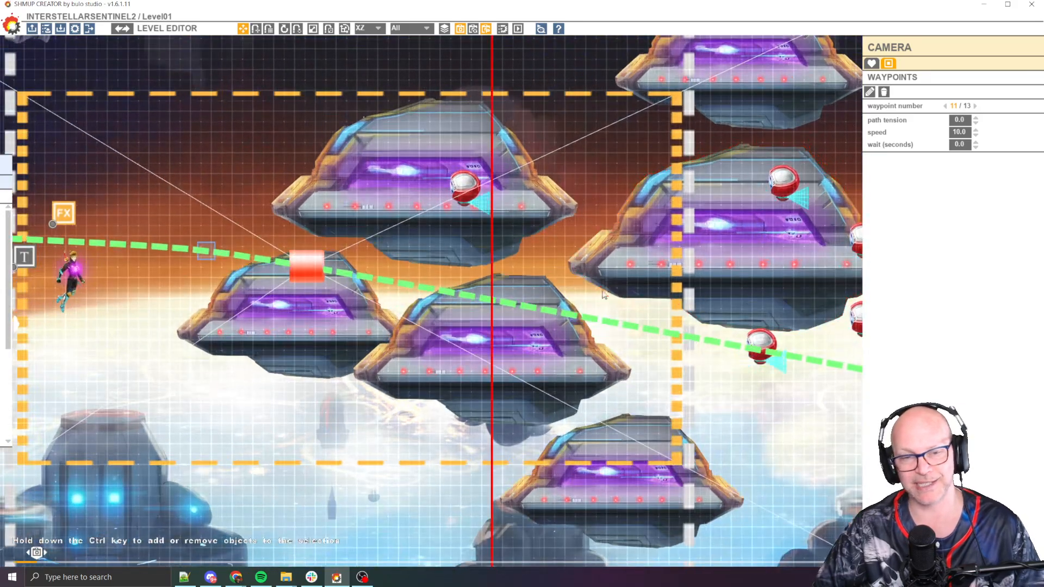
- Move one Robonoid01 enemy to the near edge of the large platform and another onto the end of the lower platform before it
click(471, 185)
drag(466, 185, 613, 226)
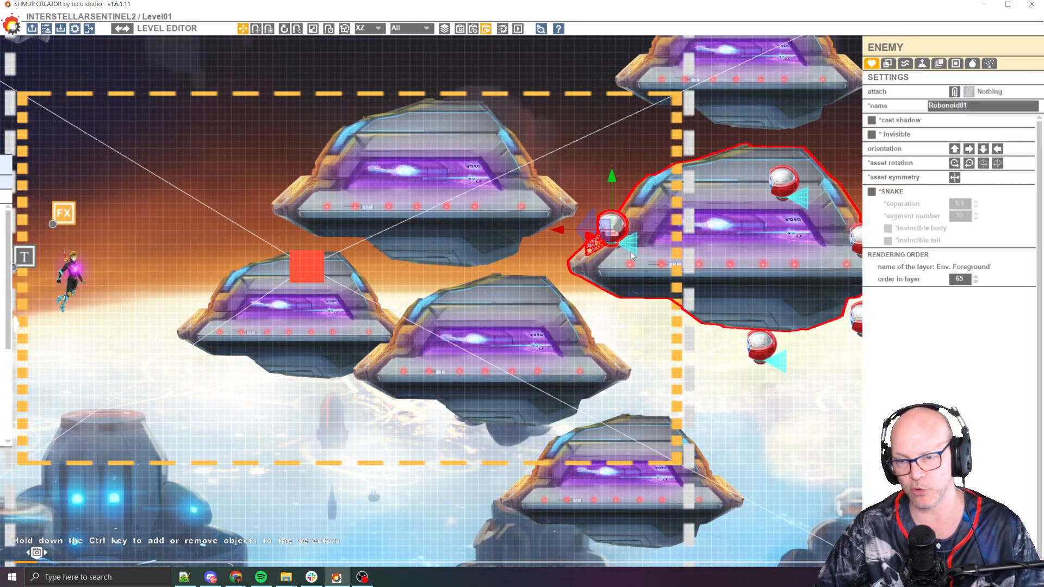
click(754, 343)
drag(754, 343, 589, 338)
- Move the large Lvl01_S02_Hanger platform down and forward toward the ring gate
scroll(642, 234, down, 3)
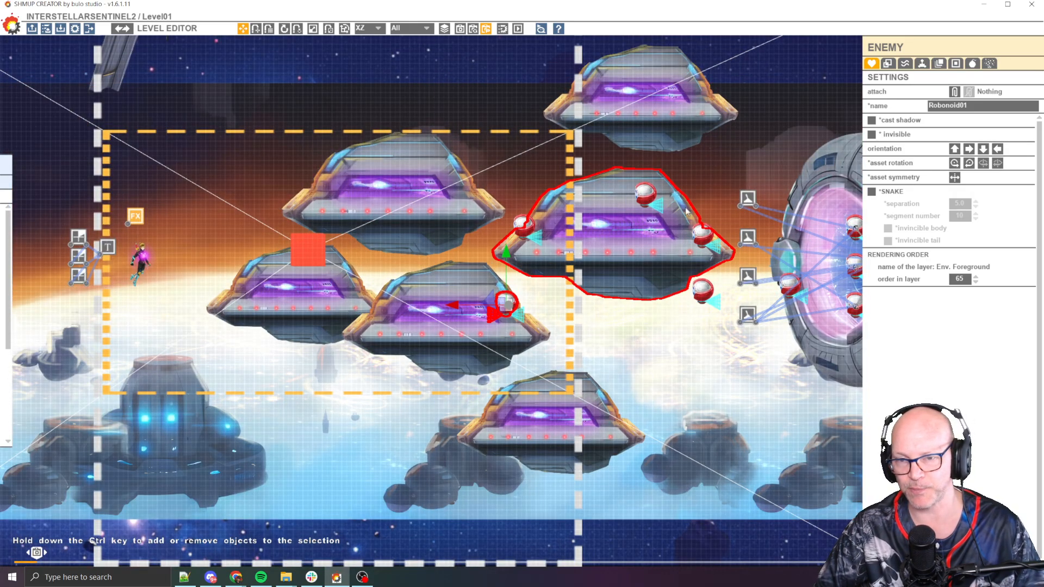
click(520, 275)
drag(520, 274, 553, 337)
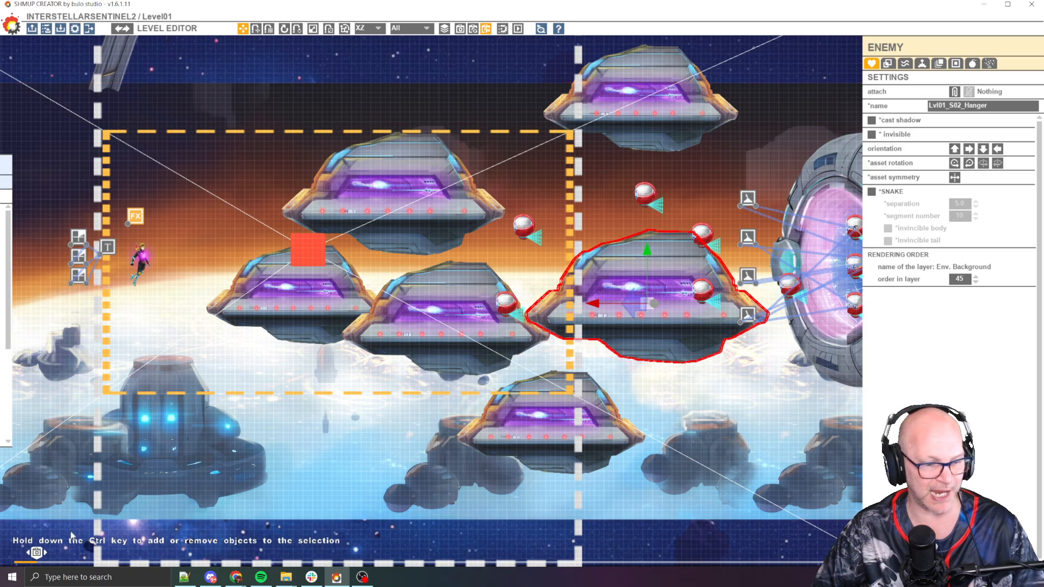
- Move the level camera slightly further back before the platforms and test-play the rearranged enemies
drag(37, 556, 32, 559)
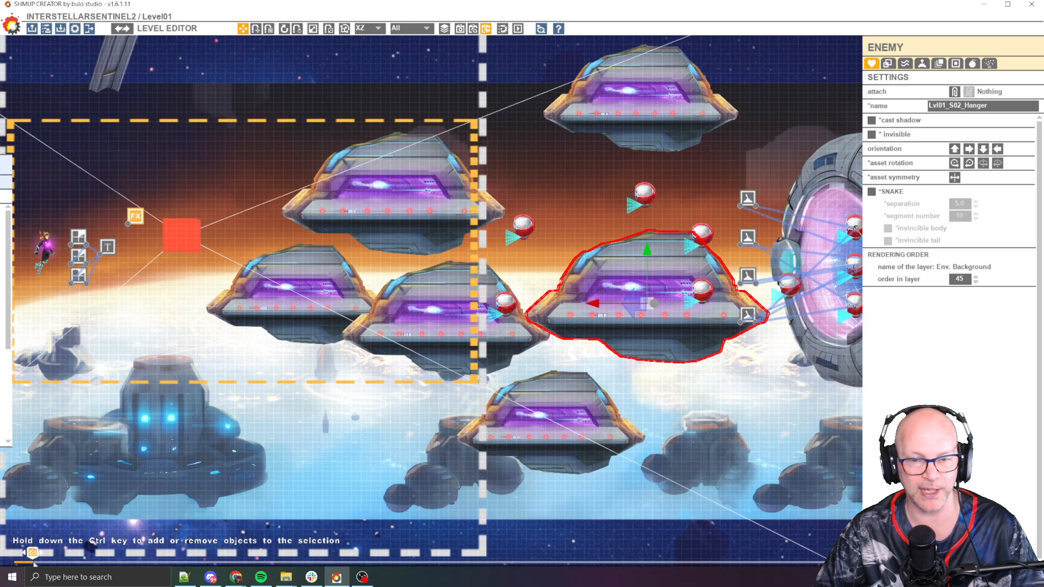
key(space)
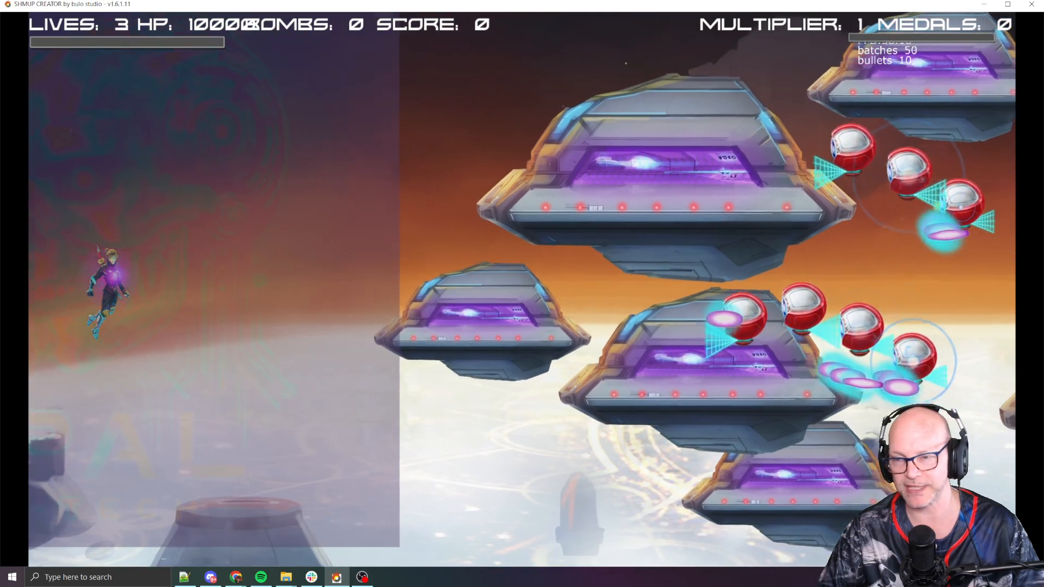
key(Escape)
- Move the two leading Robonoid01 enemies forward to the near side of the large hangar platform and run the level inside the editor
scroll(398, 184, down, 1)
middle_drag(398, 184, 606, 287)
click(499, 380)
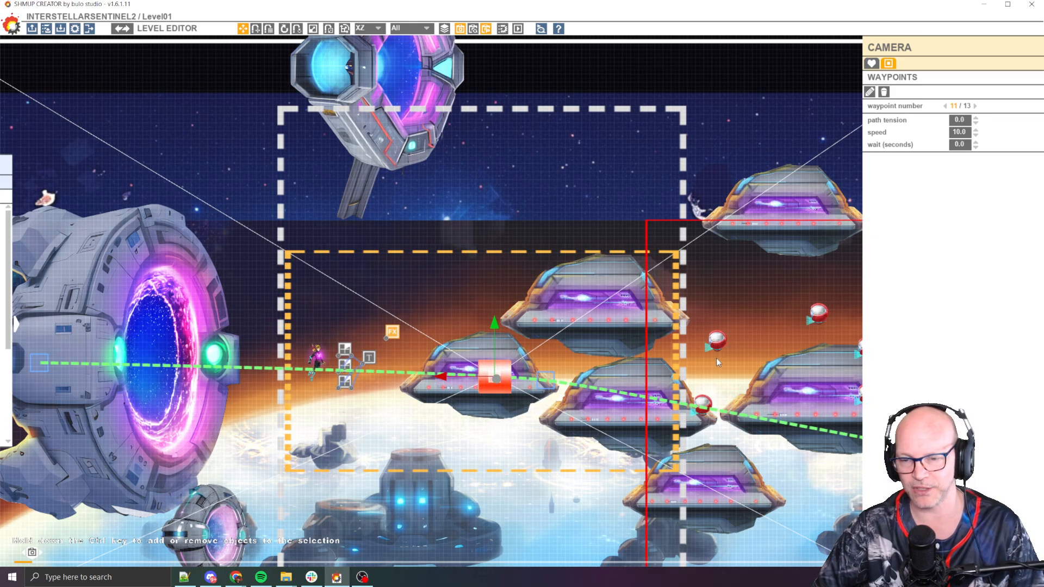
scroll(723, 377, down, 1)
middle_drag(725, 378, 549, 381)
scroll(501, 402, up, 5)
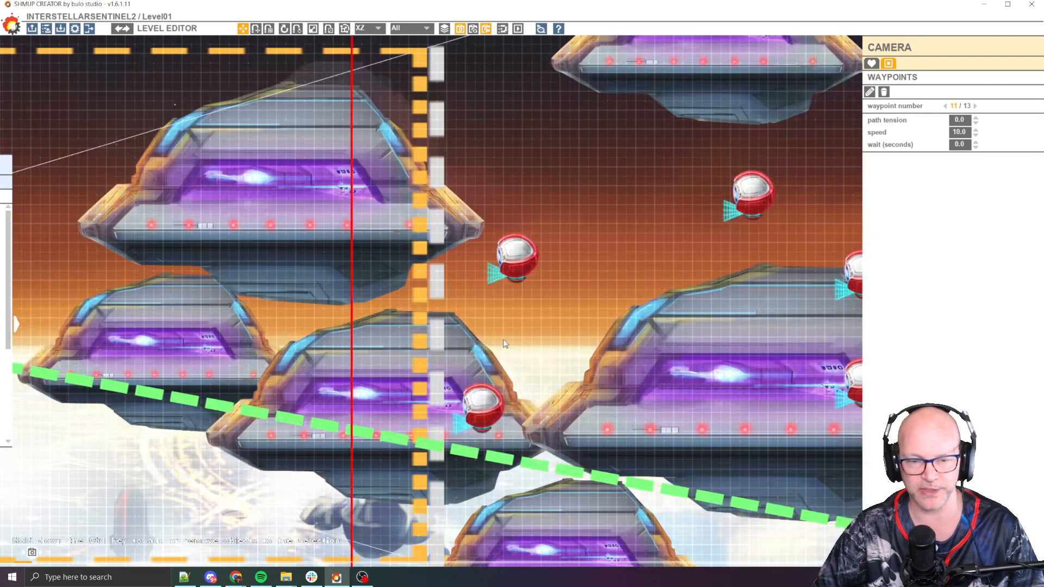
click(481, 403)
drag(481, 403, 626, 391)
click(515, 253)
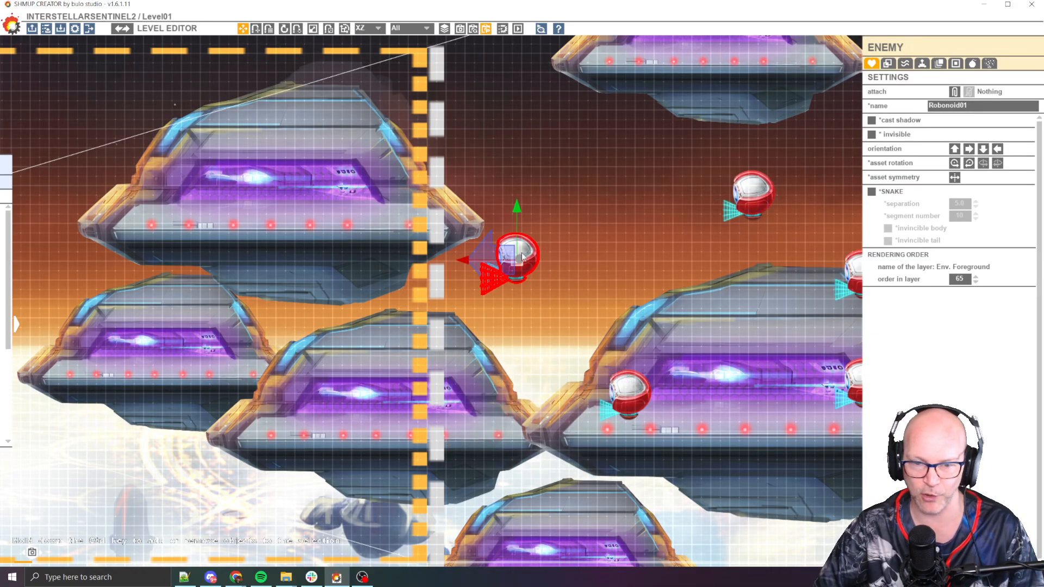
drag(514, 254, 660, 208)
key(space)
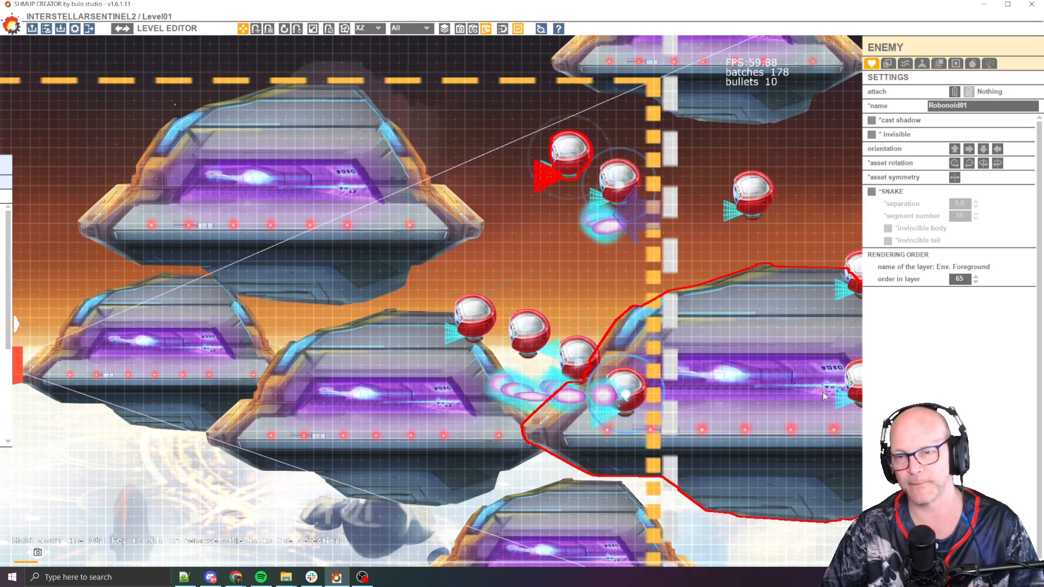
key(space)
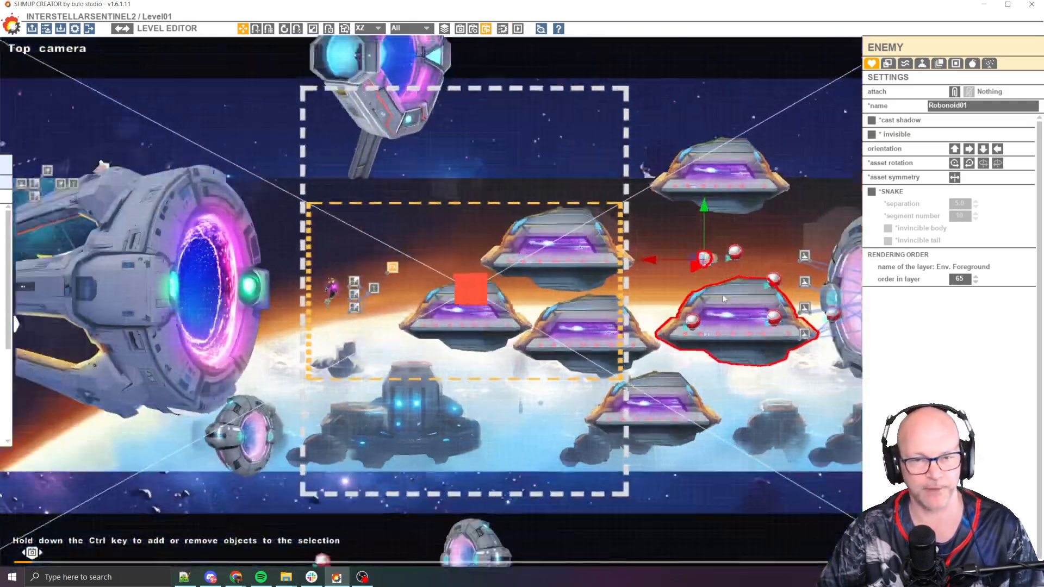